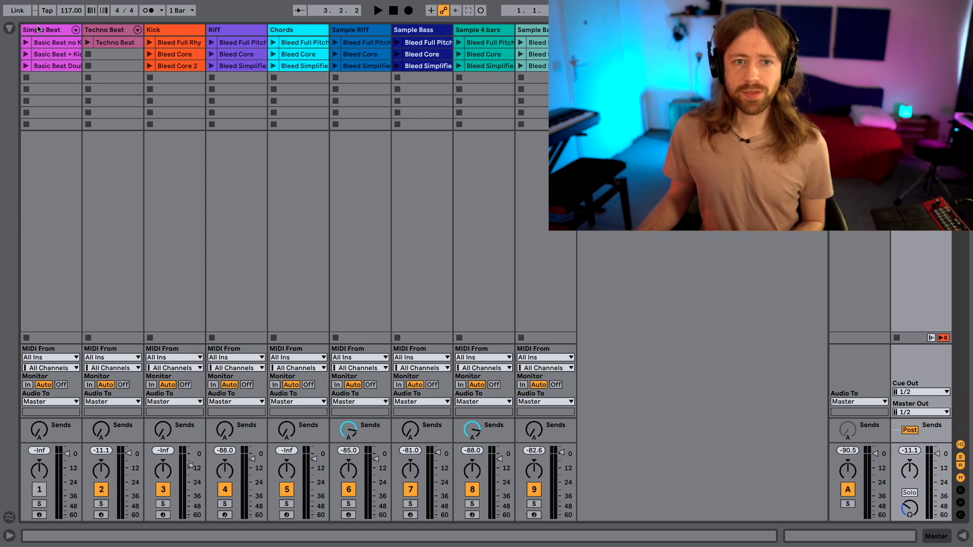
Set the tempo to 119 BPM and show the Simple Beat track's Basic Beat no Kick clip in an enlarged note editor.
{"action": "left_click", "coordinate": [81, 10]}
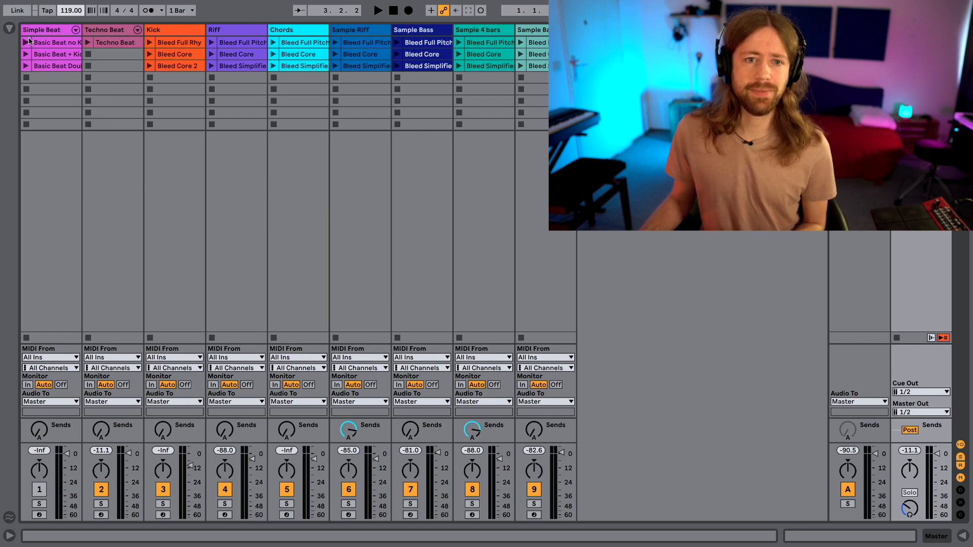
{"action": "left_click", "coordinate": [48, 45]}
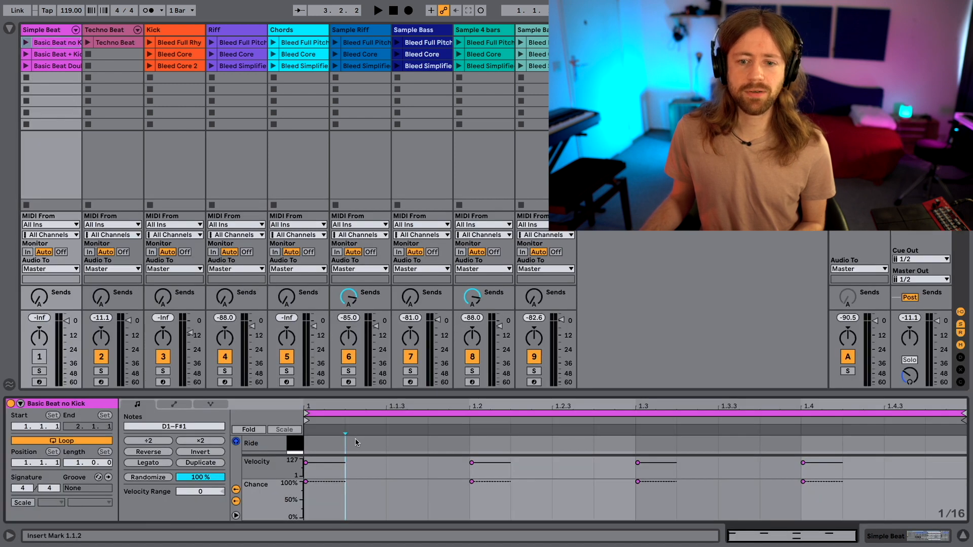
{"action": "left_click_drag", "start_coordinate": [378, 392], "coordinate": [378, 183]}
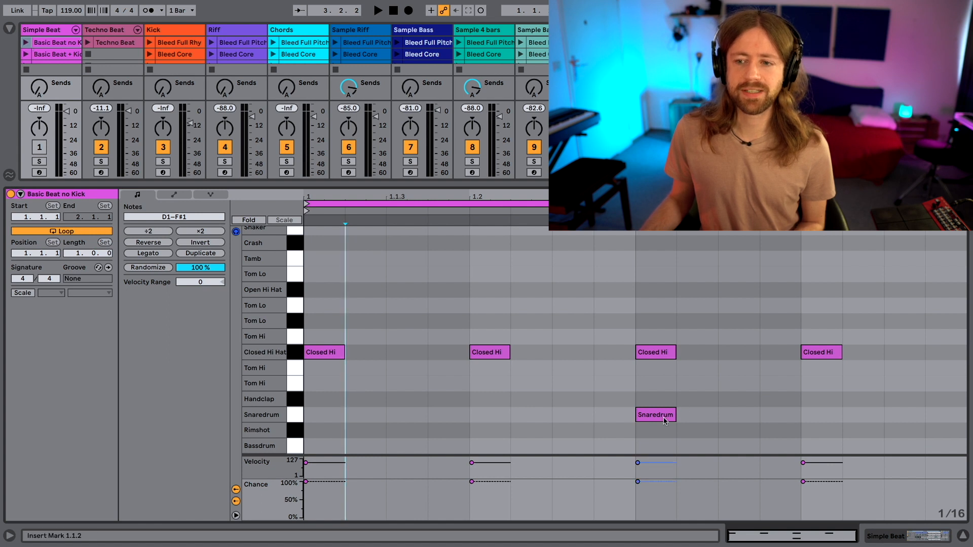
Launch the Basic Beat no Kick clip, unmute the Simple Beat track to hear it, and stop playback.
{"action": "left_click", "coordinate": [25, 43]}
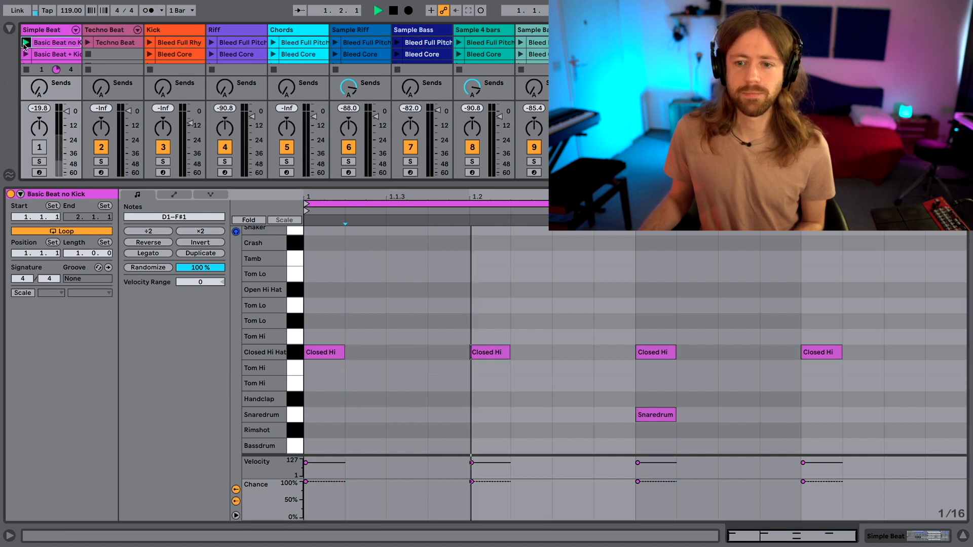
{"action": "left_click", "coordinate": [44, 150]}
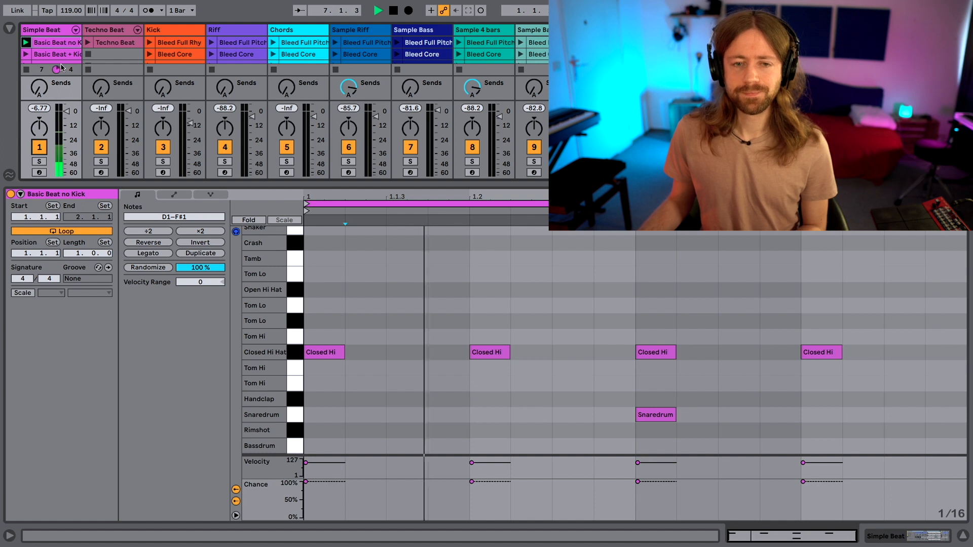
{"action": "key", "text": "space"}
Launch the Kick track's Bleed Core clip alongside the beat, lower the tempo to 87 BPM while listening, and stop playback.
{"action": "left_click_drag", "start_coordinate": [181, 182], "coordinate": [184, 307]}
{"action": "scroll", "coordinate": [466, 405], "scroll_direction": "down", "scroll_amount": 3}
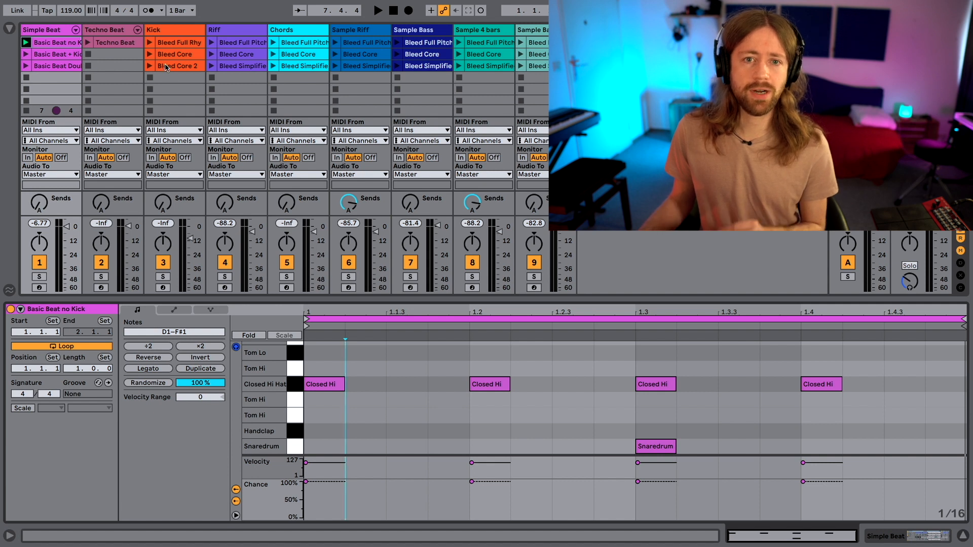
{"action": "left_click", "coordinate": [149, 54]}
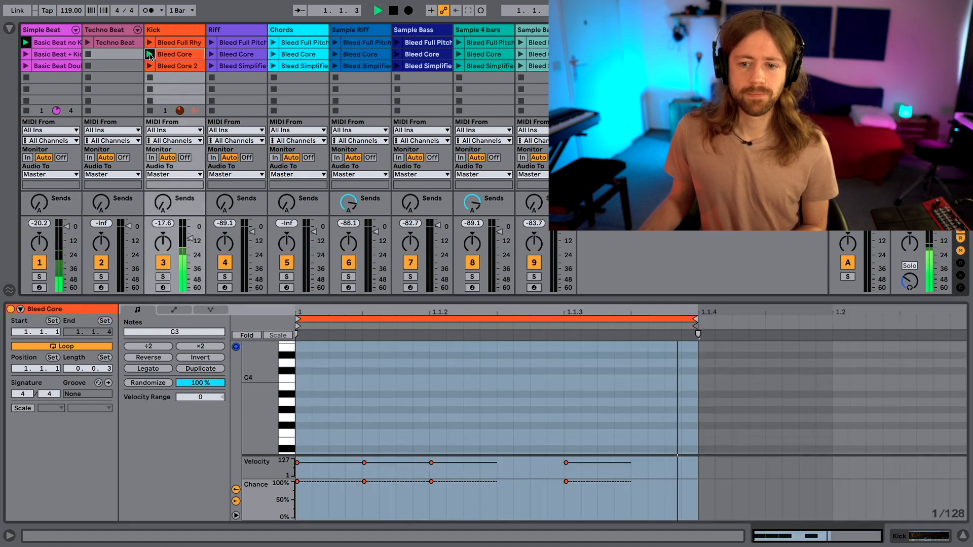
{"action": "left_click", "coordinate": [492, 384]}
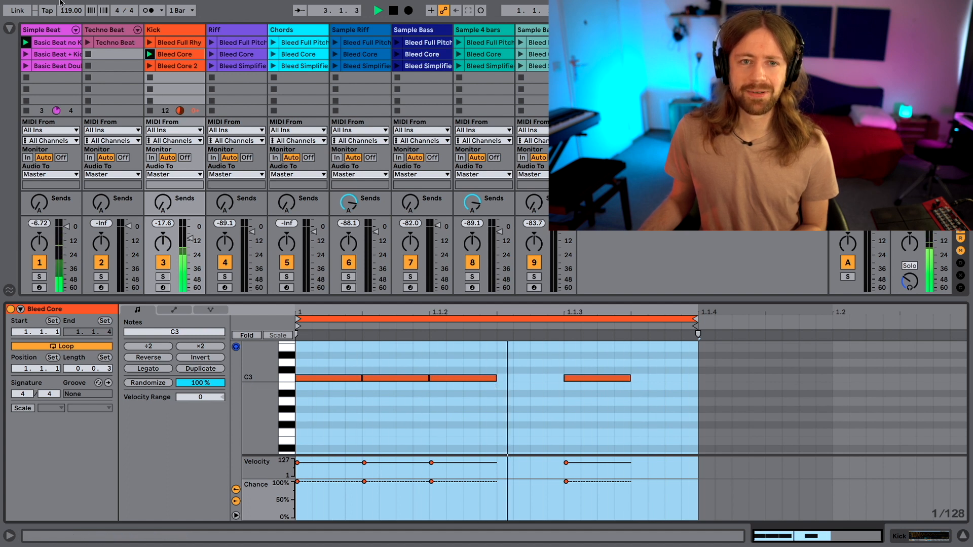
{"action": "left_click_drag", "start_coordinate": [71, 11], "coordinate": [75, 29]}
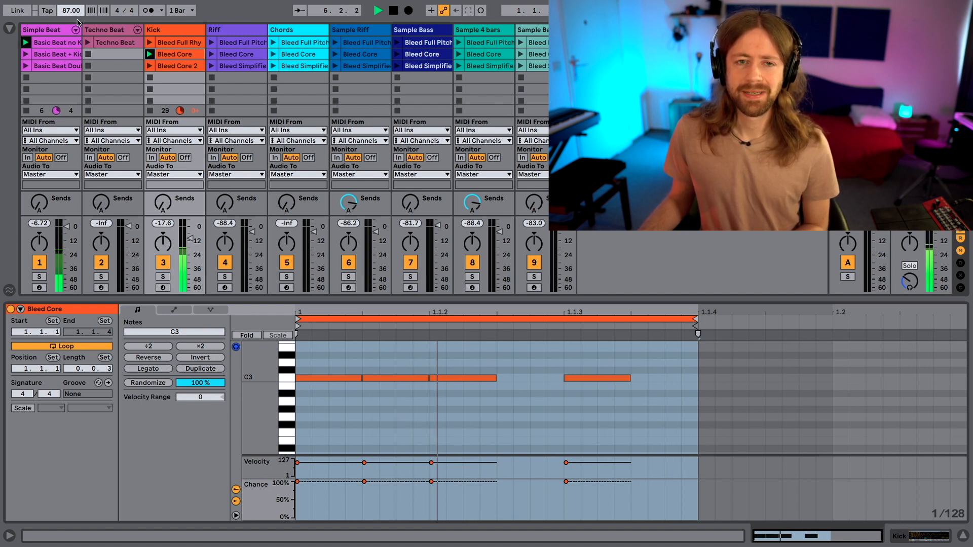
{"action": "key", "text": "space"}
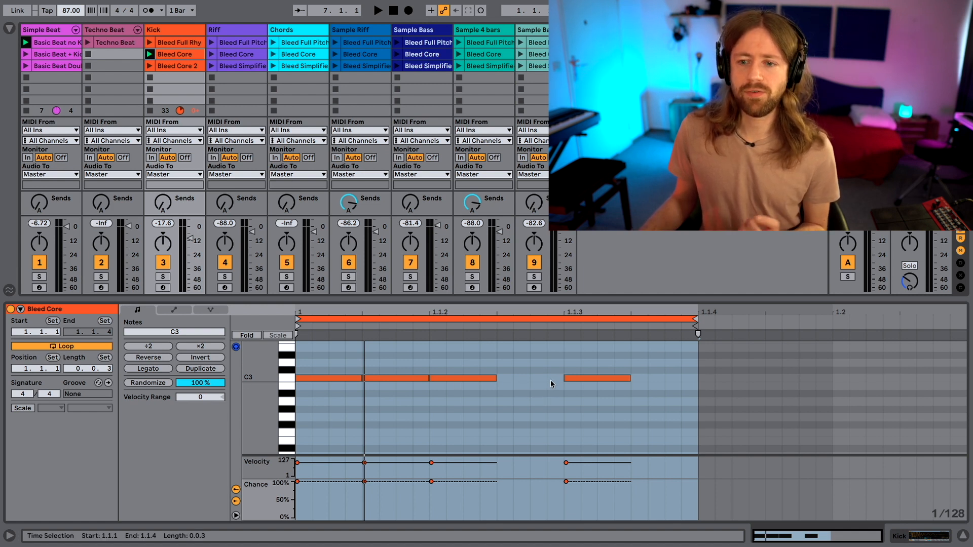
Audition the Kick's Bleed Core clip with its loop extended to length 0.1.0, and restore the loop length to 0.0.3.
{"action": "left_click_drag", "start_coordinate": [694, 319], "coordinate": [824, 315]}
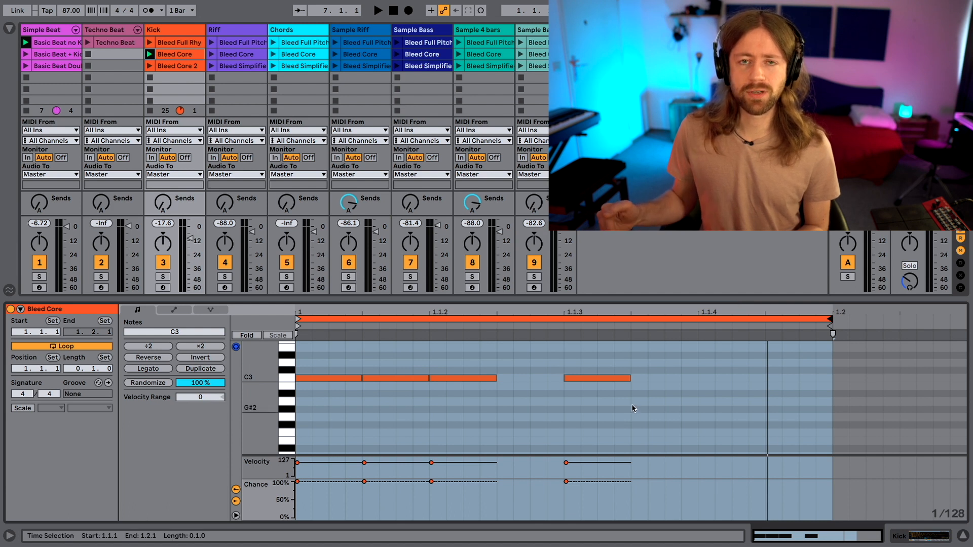
{"action": "key", "text": "space"}
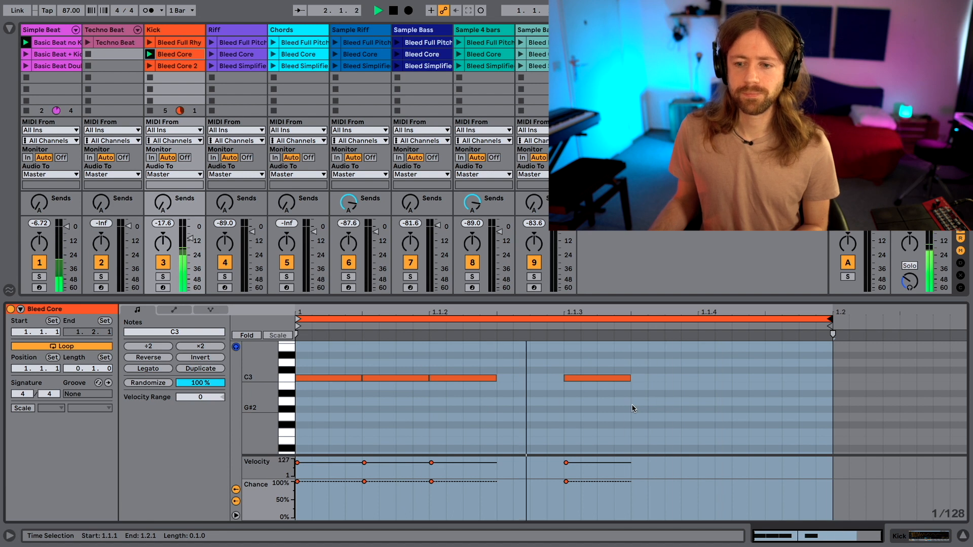
{"action": "key", "text": "space"}
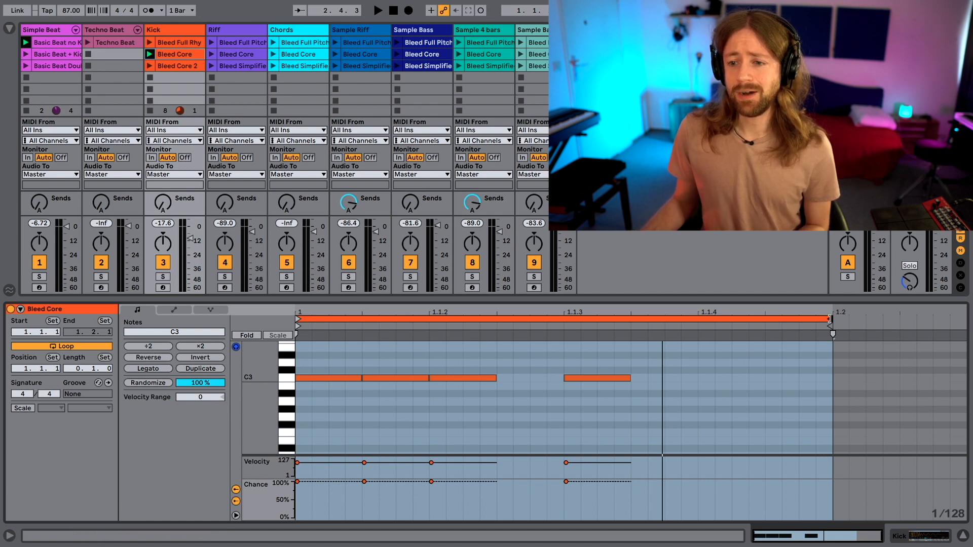
{"action": "left_click_drag", "start_coordinate": [829, 318], "coordinate": [699, 331]}
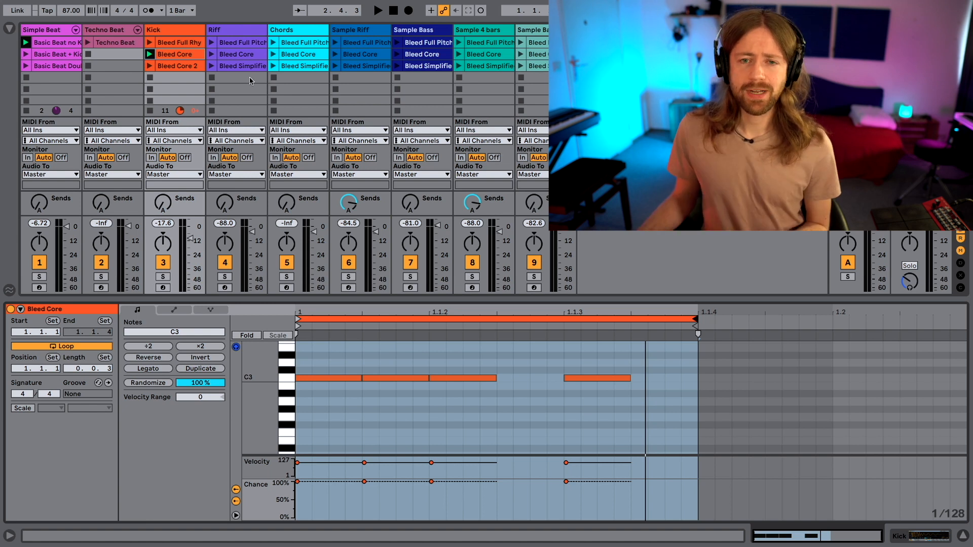
Open the Riff track's Bleed Full Pitch clip in an enlarged note editor and play it together with the beat and kick.
{"action": "left_click", "coordinate": [233, 54]}
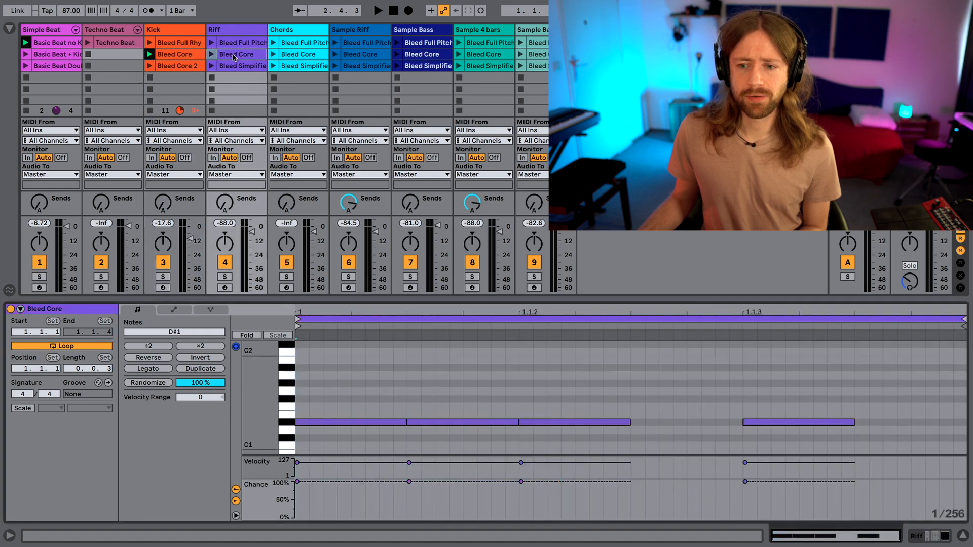
{"action": "left_click", "coordinate": [221, 42]}
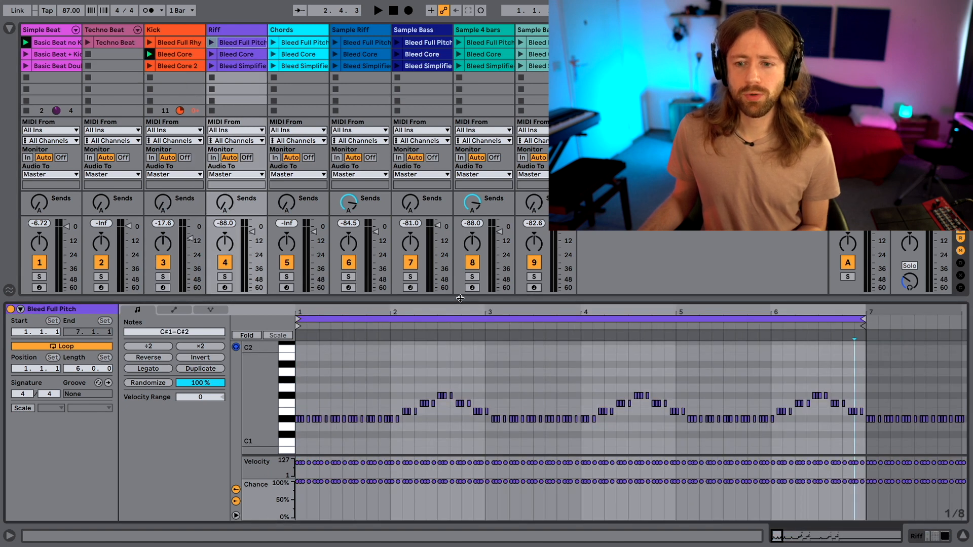
{"action": "left_click_drag", "start_coordinate": [459, 299], "coordinate": [459, 176]}
{"action": "scroll", "coordinate": [498, 242], "scroll_direction": "up", "scroll_amount": 3}
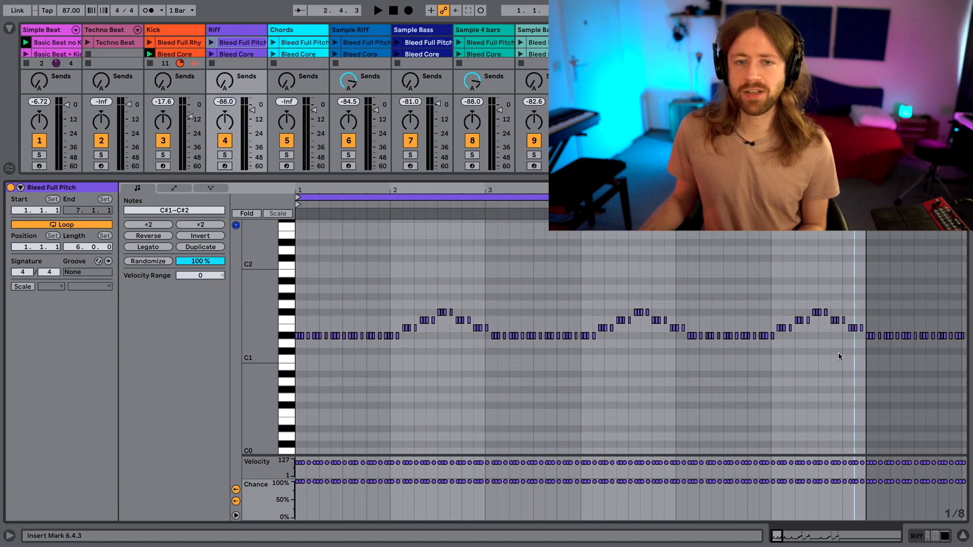
{"action": "left_click", "coordinate": [212, 44]}
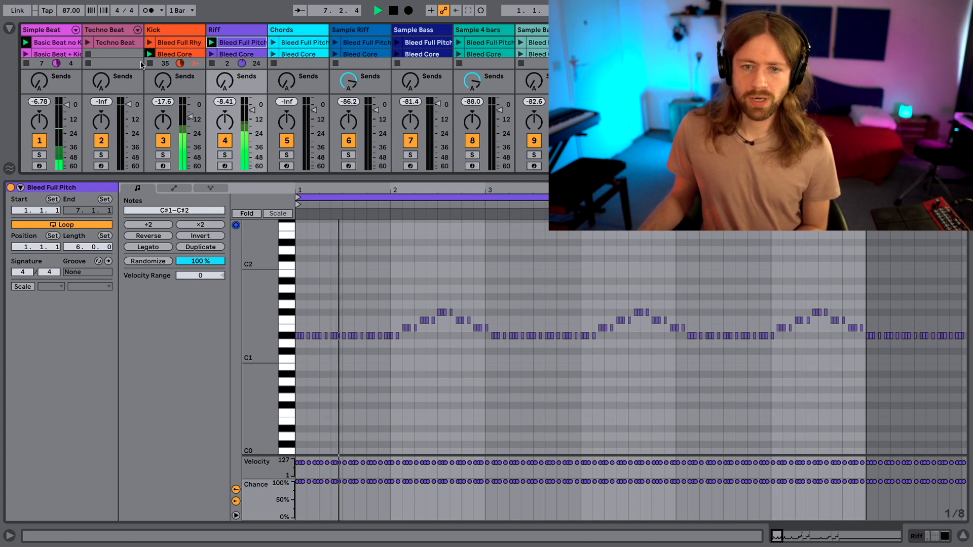
{"action": "key", "text": "space"}
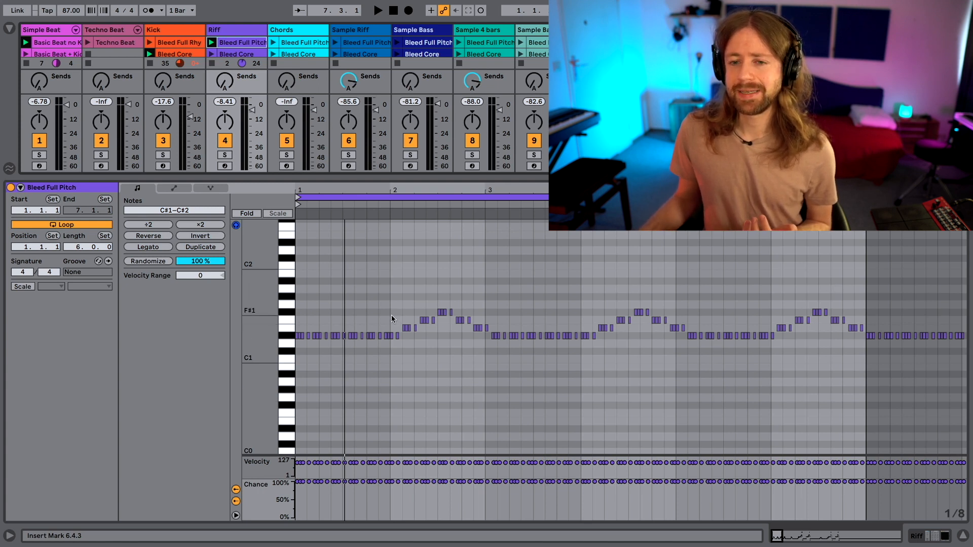
Highlight the notes in the first bar of the Bleed Full Pitch clip and mark the start of bar 2.
{"action": "left_click_drag", "start_coordinate": [392, 364], "coordinate": [303, 310]}
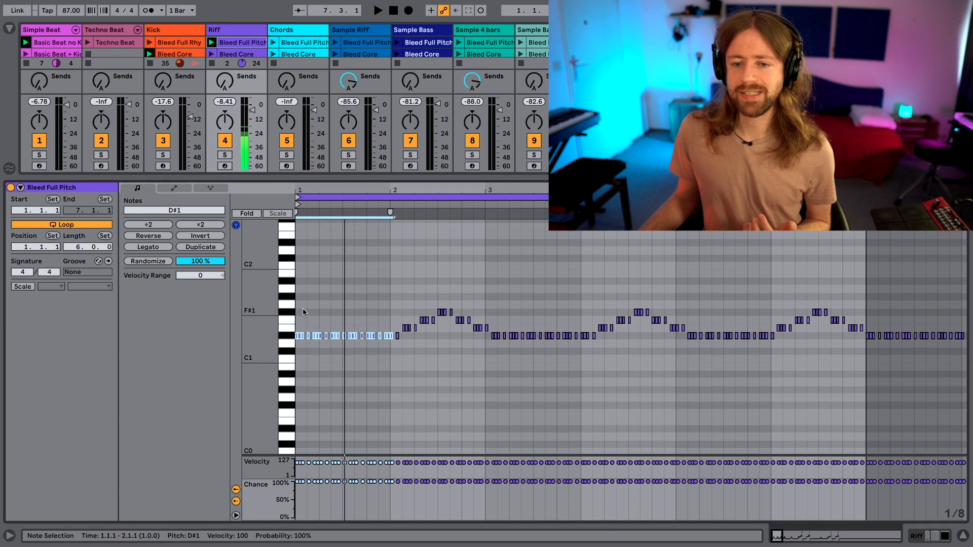
{"action": "left_click", "coordinate": [319, 308]}
{"action": "left_click", "coordinate": [390, 311]}
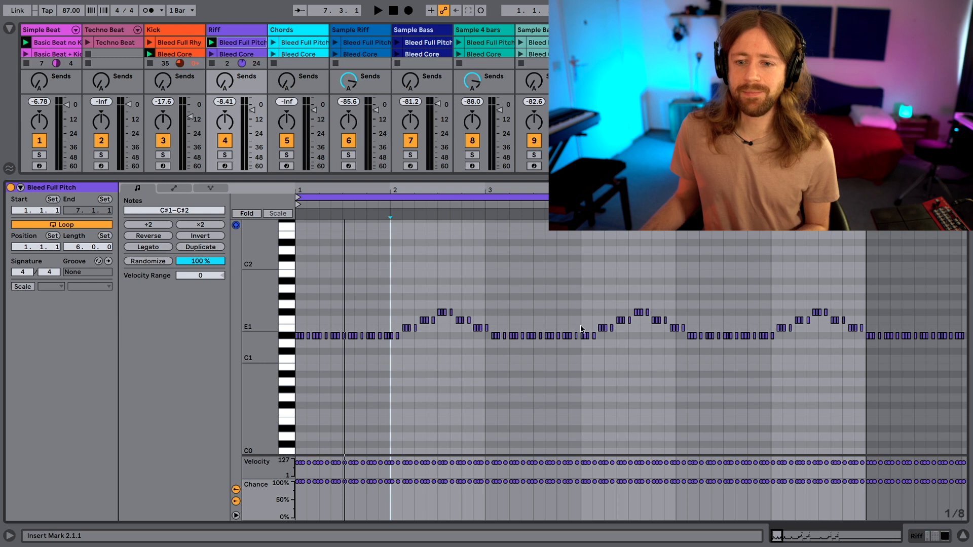
Lower all the raised notes in bar 2 of the Bleed Full Pitch clip to D#1 so the riff stays on one pitch.
{"action": "left_click", "coordinate": [407, 328]}
{"action": "key", "text": "Down"}
{"action": "left_click_drag", "start_coordinate": [414, 320], "coordinate": [449, 349]}
{"action": "key", "text": "Down"}
{"action": "key", "text": "Down"}
{"action": "left_click", "coordinate": [426, 314]}
{"action": "key", "text": "Down"}
{"action": "key", "text": "Down"}
{"action": "key", "text": "Down"}
{"action": "key", "text": "Down"}
{"action": "key", "text": "Down"}
{"action": "key", "text": "Down"}
{"action": "right_click", "coordinate": [485, 328]}
{"action": "left_click", "coordinate": [465, 312]}
{"action": "key", "text": "Down"}
{"action": "key", "text": "Up"}
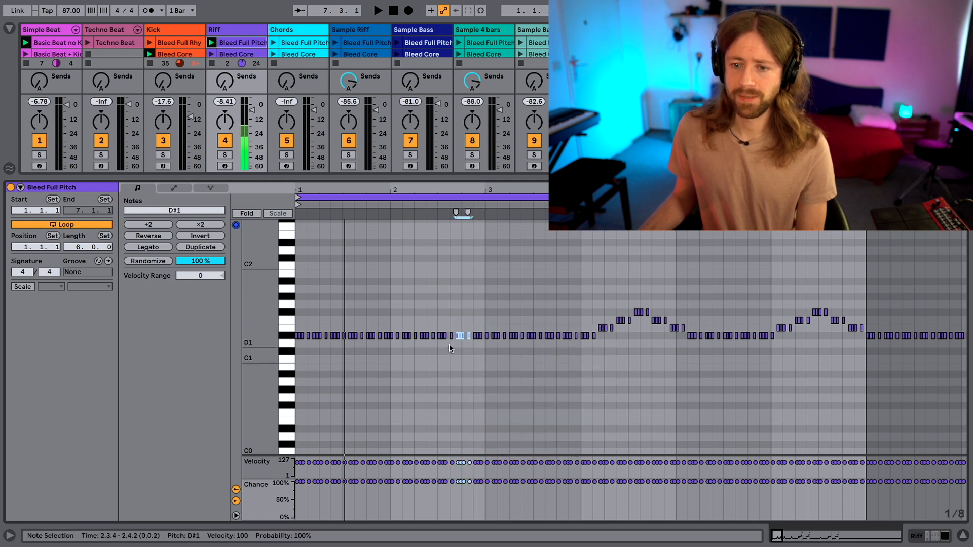
Shorten the Bleed Full Pitch clip's loop to three bars and play it back with the beat and kick.
{"action": "left_click_drag", "start_coordinate": [866, 197], "coordinate": [581, 197]}
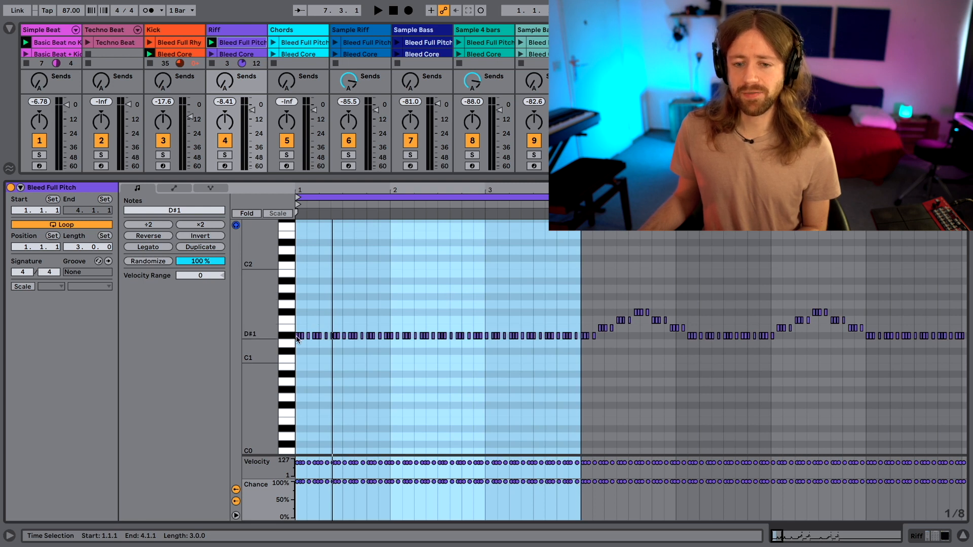
{"action": "key", "text": "space"}
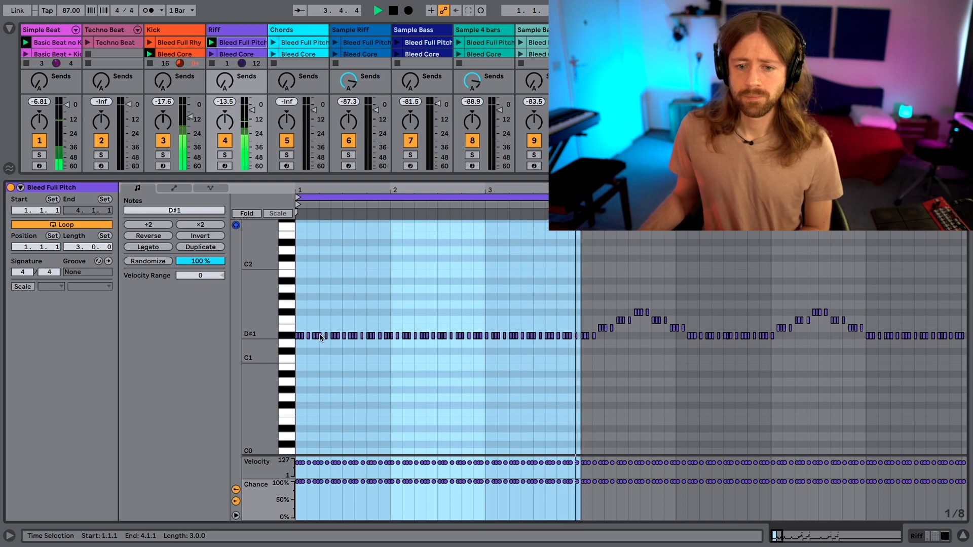
Examine where the riff's repeating note pattern falls at the starts of bars 2 and 3.
{"action": "left_click", "coordinate": [397, 336]}
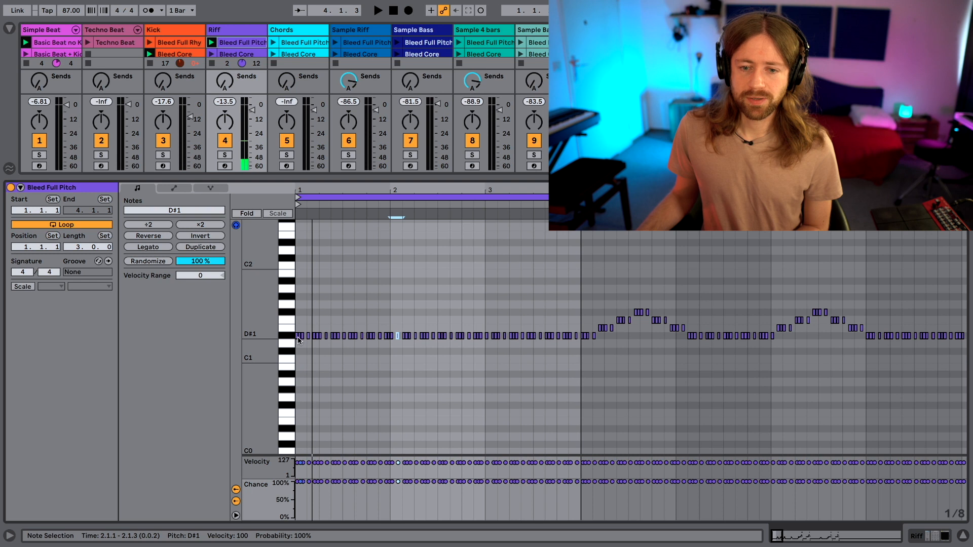
{"action": "left_click", "coordinate": [487, 348]}
{"action": "left_click", "coordinate": [488, 337]}
{"action": "left_click", "coordinate": [492, 348]}
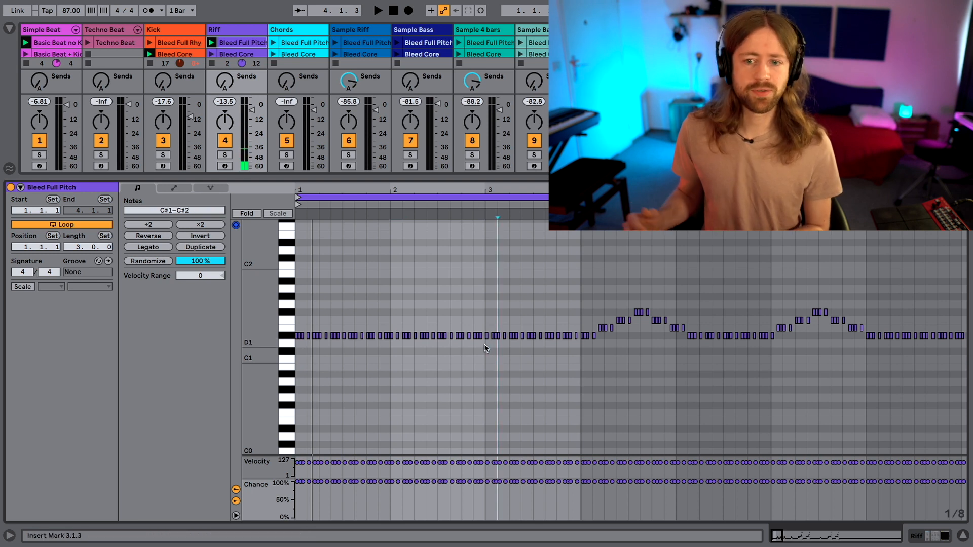
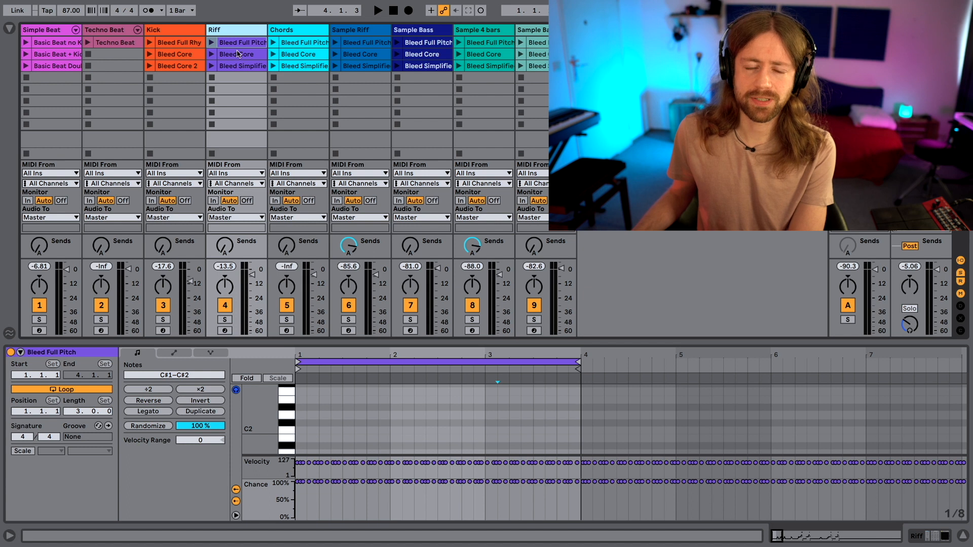
Enlarge the clip view and examine the note patterns of the Riff track's Bleed Core and Bleed Simplified clips.
{"action": "left_click_drag", "start_coordinate": [402, 343], "coordinate": [402, 124]}
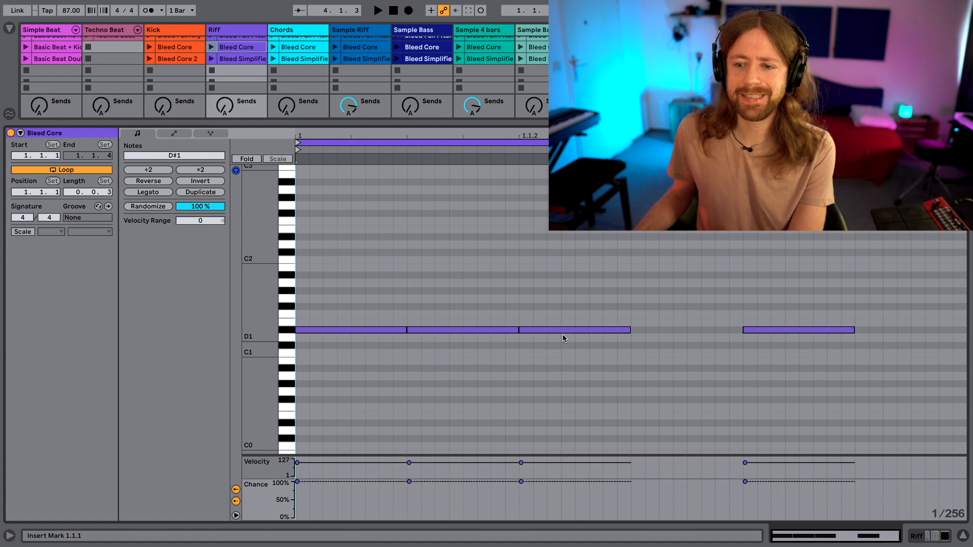
{"action": "left_click", "coordinate": [248, 60]}
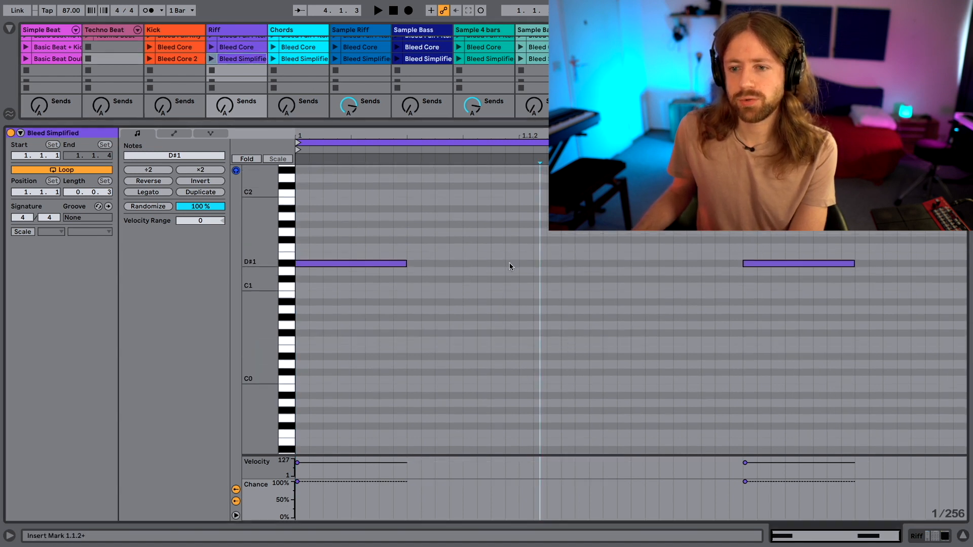
{"action": "scroll", "coordinate": [553, 259], "scroll_direction": "up", "scroll_amount": 2}
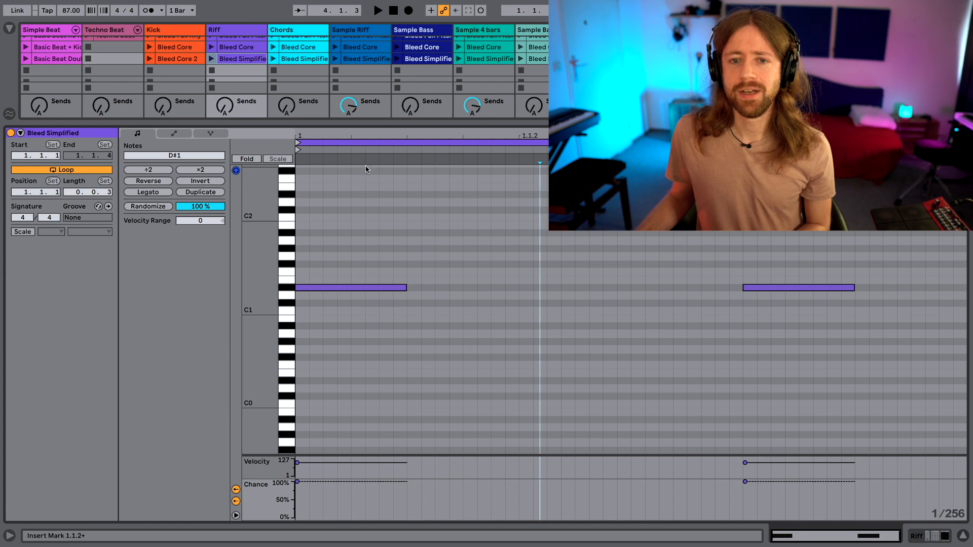
{"action": "scroll", "coordinate": [168, 70], "scroll_direction": "up", "scroll_amount": 1}
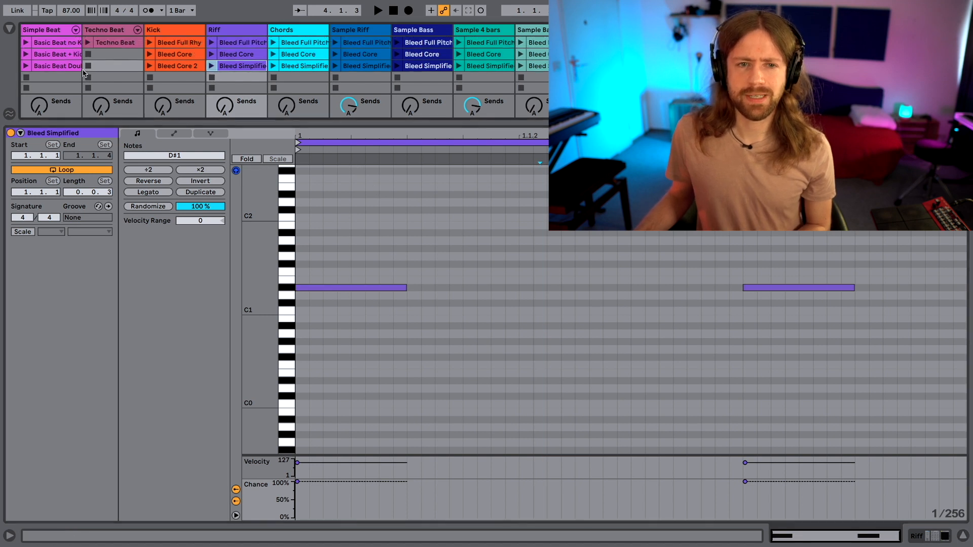
Play the Basic Beat Doub clip with the Riff track's Bleed Simplified clip and raise the tempo to 115 BPM.
{"action": "left_click", "coordinate": [25, 66]}
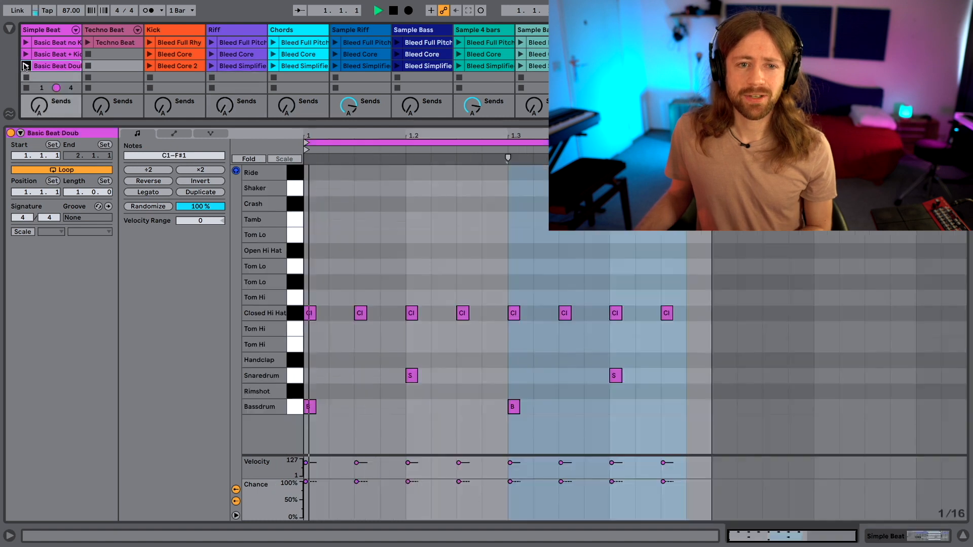
{"action": "left_click", "coordinate": [210, 65]}
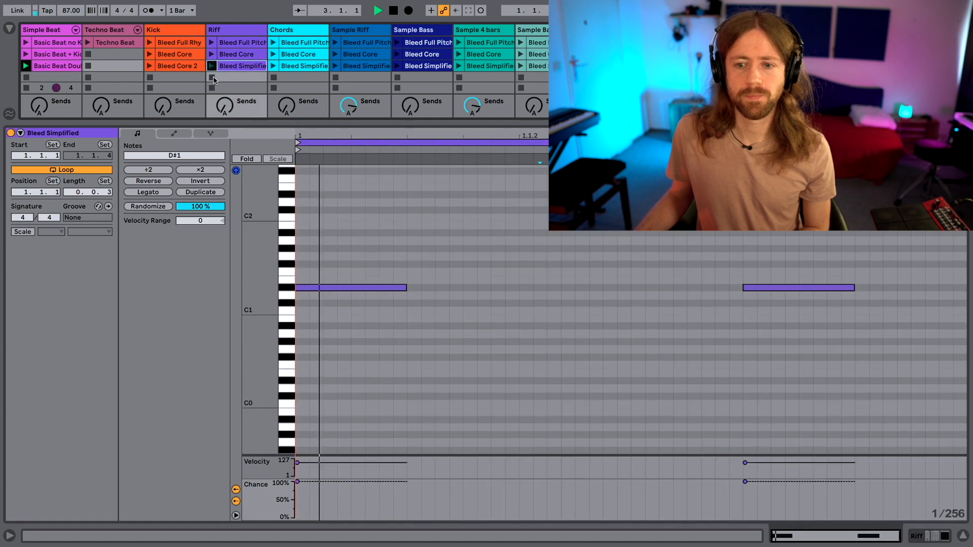
{"action": "left_click_drag", "start_coordinate": [71, 10], "coordinate": [71, 4]}
{"action": "left_click_drag", "start_coordinate": [316, 125], "coordinate": [316, 224]}
{"action": "scroll", "coordinate": [231, 87], "scroll_direction": "up", "scroll_amount": 2}
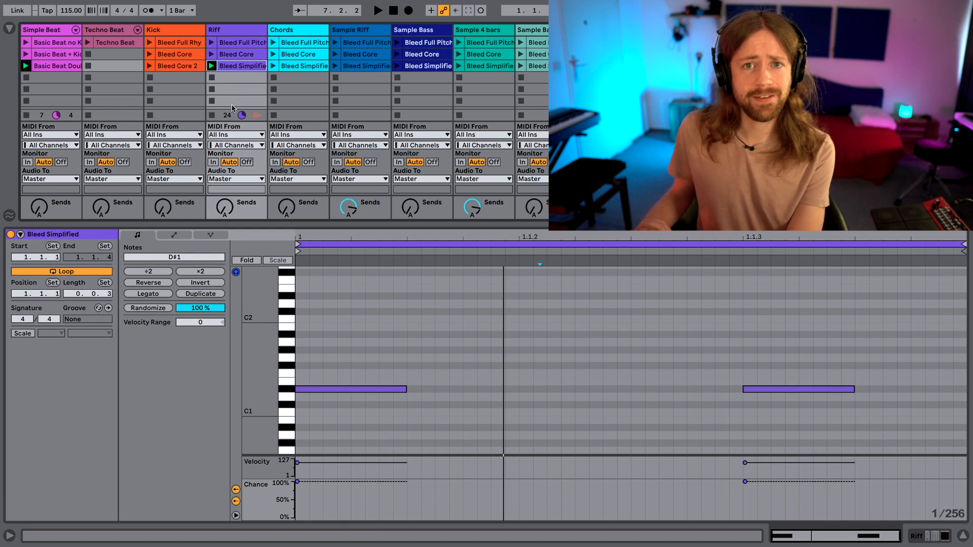
Stop the Riff clip, play the Chords track's Bleed Simplified clip with the beat while viewing its devices, and stop playback.
{"action": "left_click", "coordinate": [212, 116]}
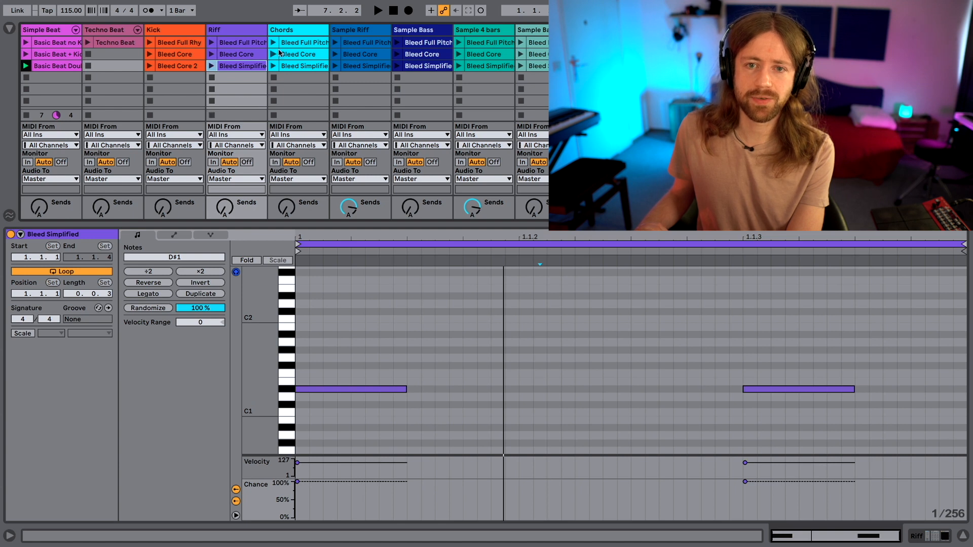
{"action": "left_click", "coordinate": [301, 32]}
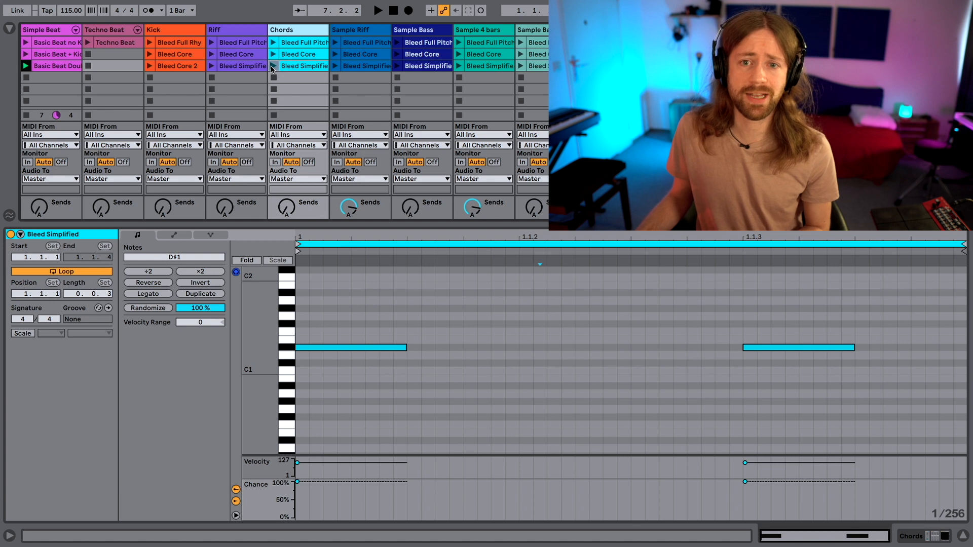
{"action": "left_click", "coordinate": [273, 66]}
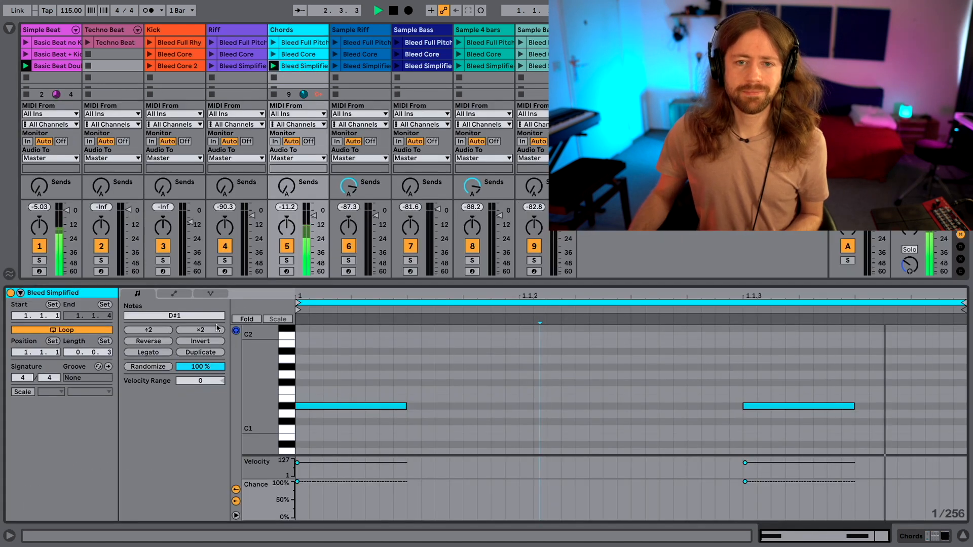
{"action": "left_click", "coordinate": [284, 30]}
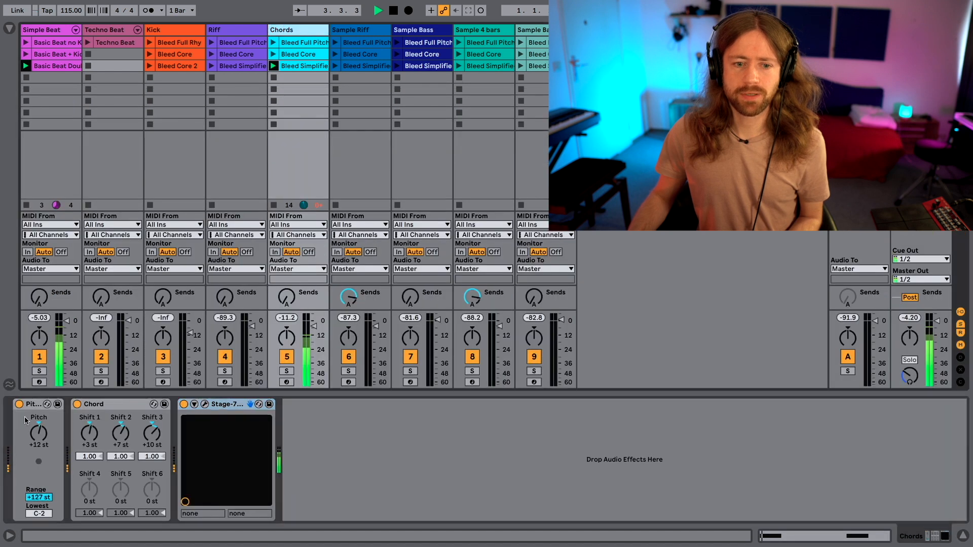
{"action": "left_click_drag", "start_coordinate": [39, 432], "coordinate": [38, 433]}
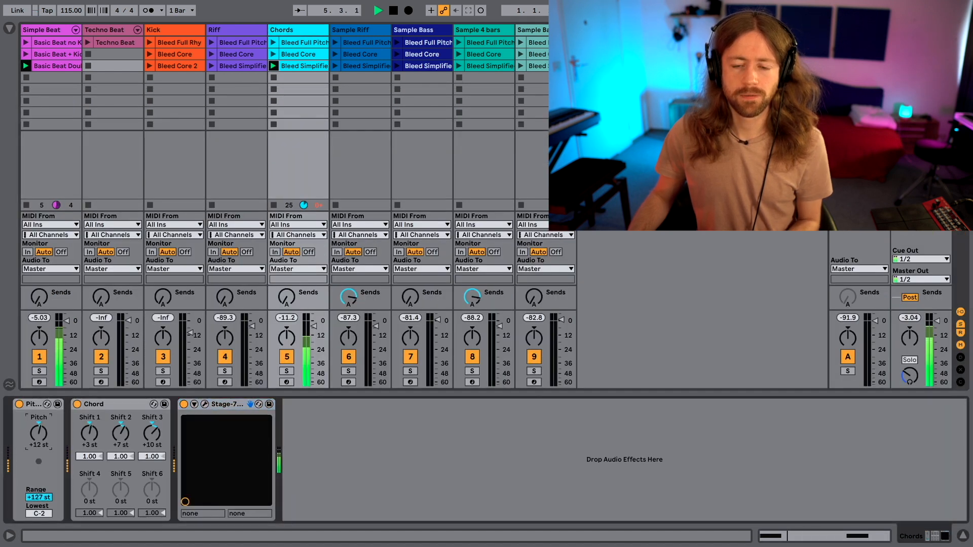
{"action": "key", "text": "space"}
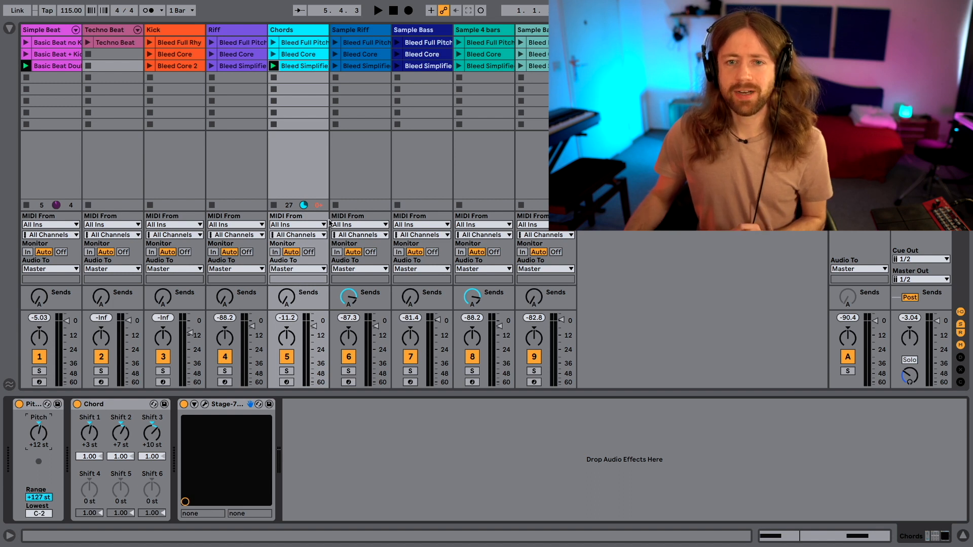
Switch to the arrangement and reactivate its clips on the Sample Riff and first Sample Bass tracks, placing the playback start at bar 1.
{"action": "key", "text": "Tab"}
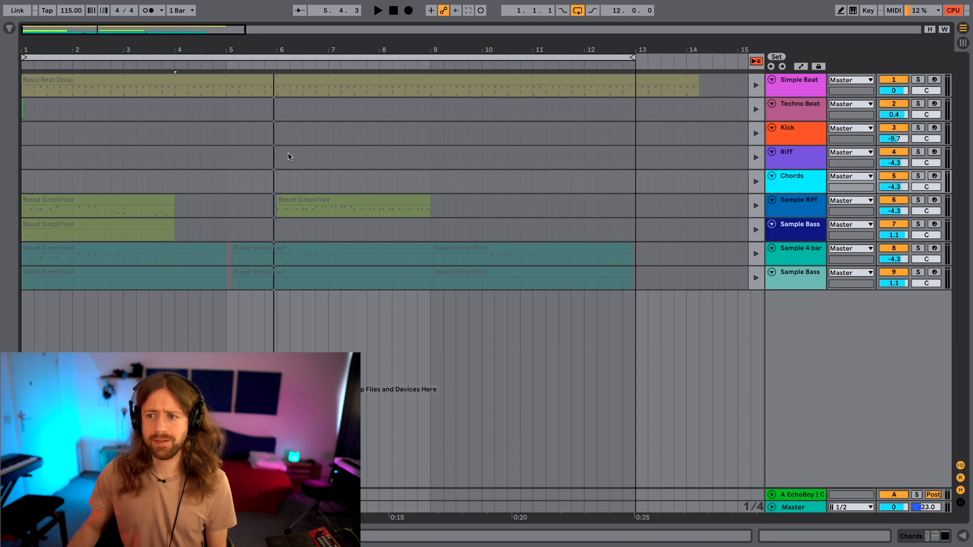
{"action": "left_click", "coordinate": [754, 206]}
{"action": "left_click", "coordinate": [756, 230]}
{"action": "left_click", "coordinate": [23, 213]}
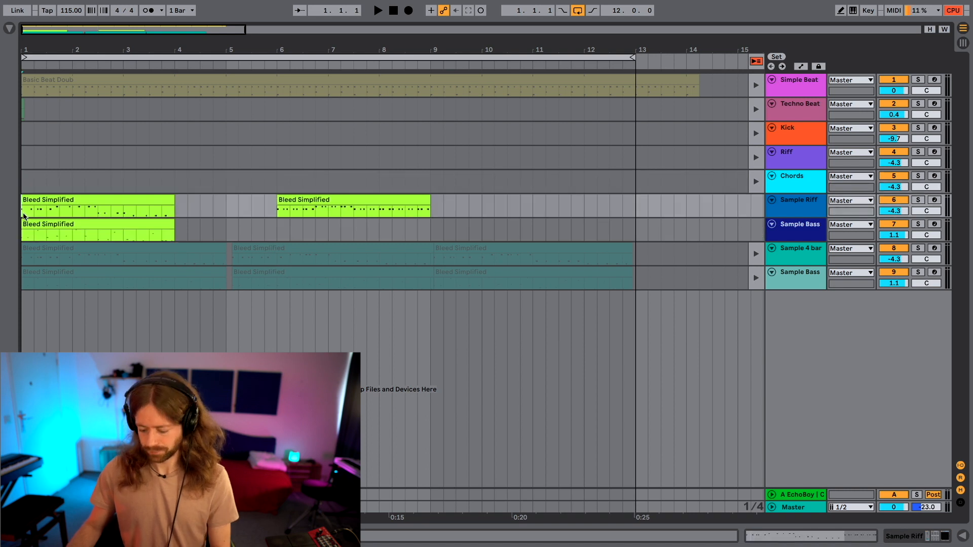
Shorten the arrangement loop to three bars so it ends with the first Bleed Simplified clips at bar 4.
{"action": "key", "text": "plus"}
{"action": "key", "text": "plus"}
{"action": "key", "text": "plus"}
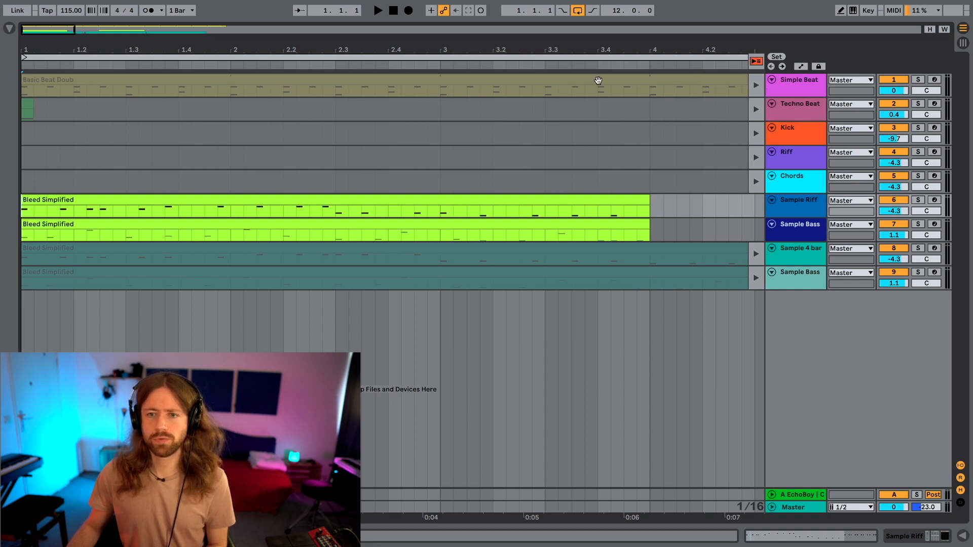
{"action": "key", "text": "minus"}
{"action": "key", "text": "minus"}
{"action": "key", "text": "minus"}
{"action": "left_click_drag", "start_coordinate": [632, 59], "coordinate": [173, 119]}
{"action": "key", "text": "plus"}
{"action": "key", "text": "plus"}
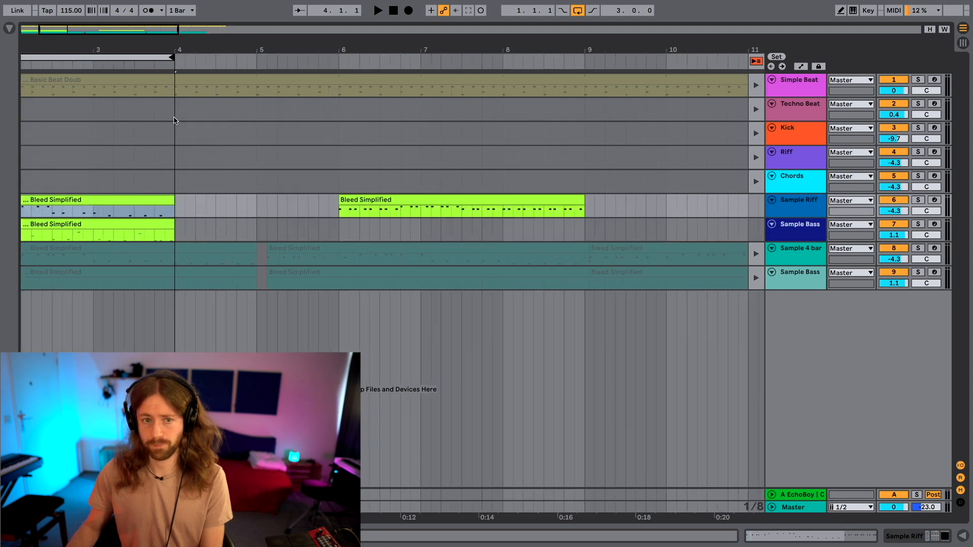
Mute the Chords track and play the three-bar loop of the beat, Sample Riff and Sample Bass.
{"action": "key", "text": "space"}
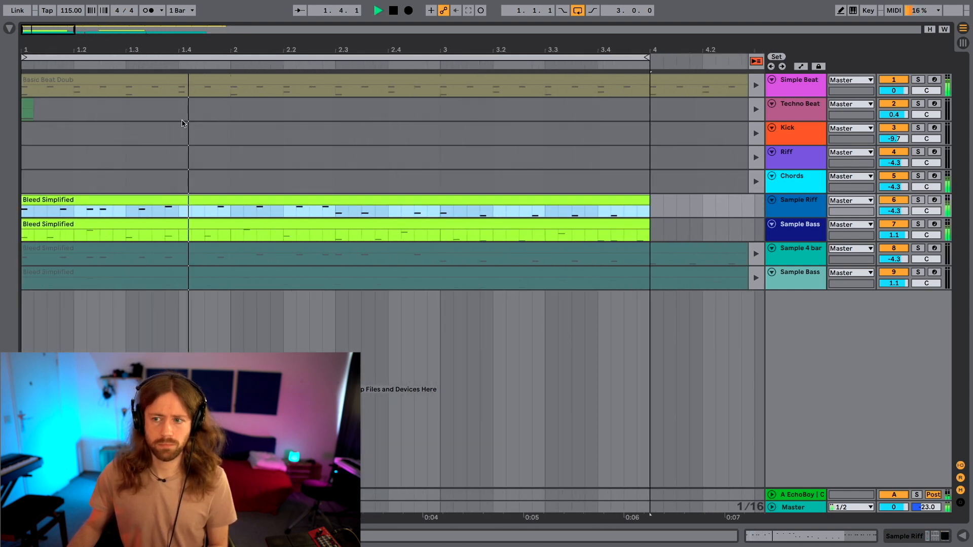
{"action": "key", "text": "space"}
{"action": "left_click", "coordinate": [902, 178]}
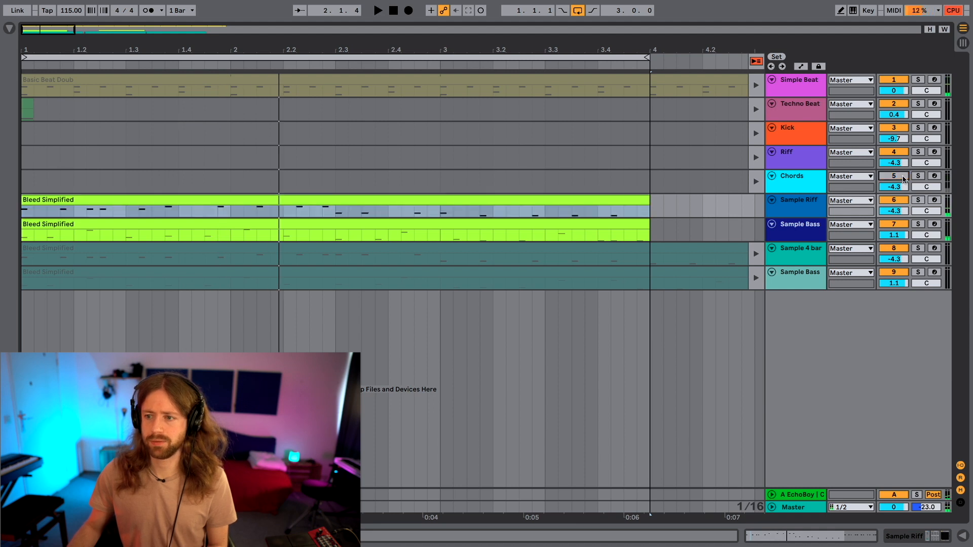
{"action": "key", "text": "space"}
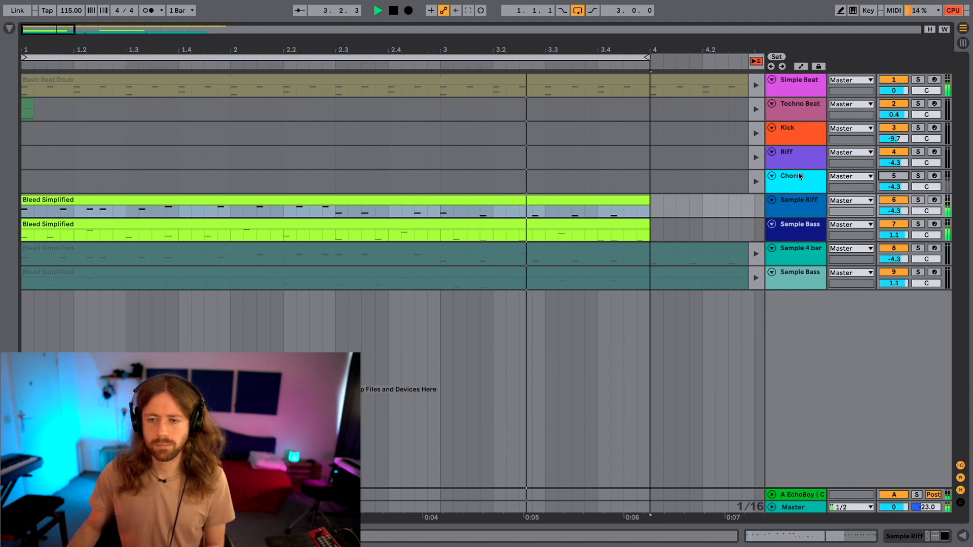
{"action": "key", "text": "space"}
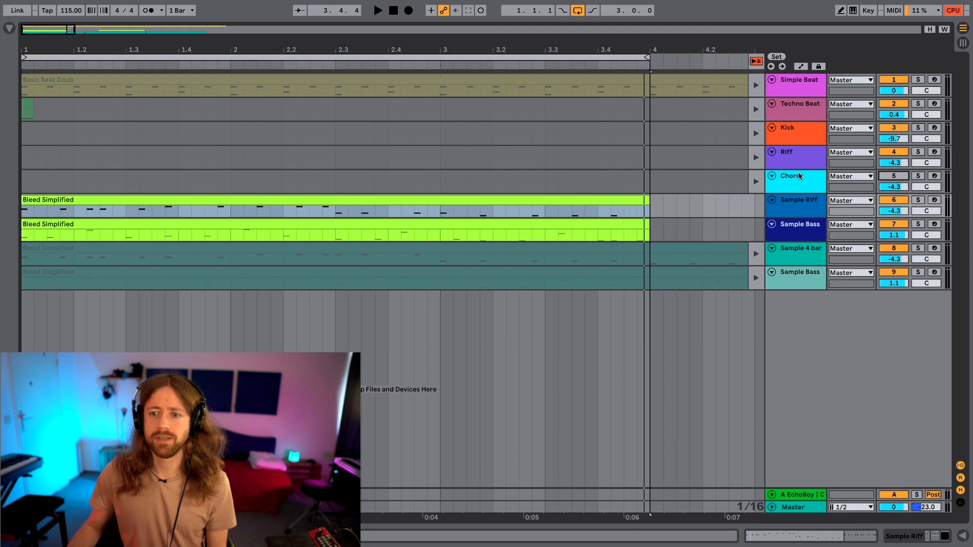
Open the first Bleed Simplified clip on the Sample Riff track and examine its active and deactivated notes.
{"action": "double_click", "coordinate": [300, 201]}
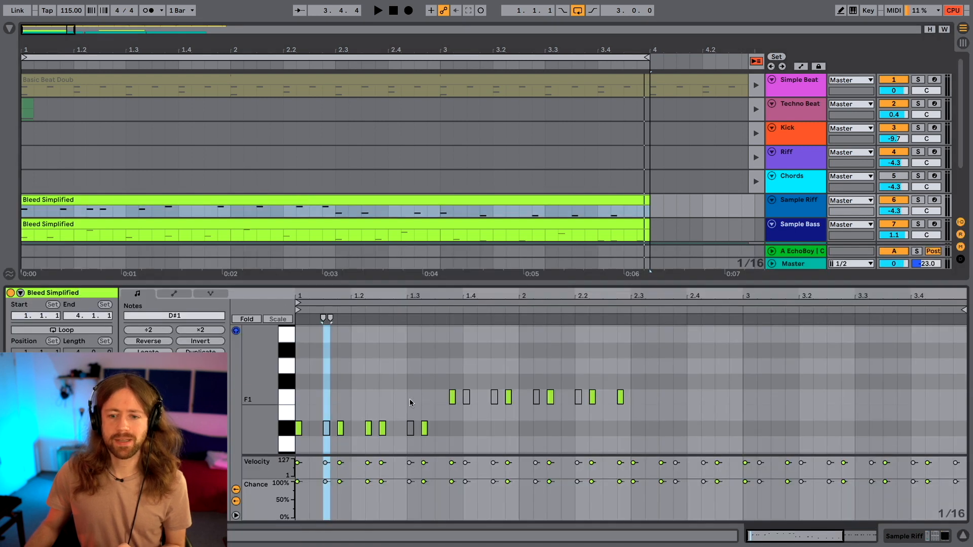
{"action": "left_click", "coordinate": [377, 205]}
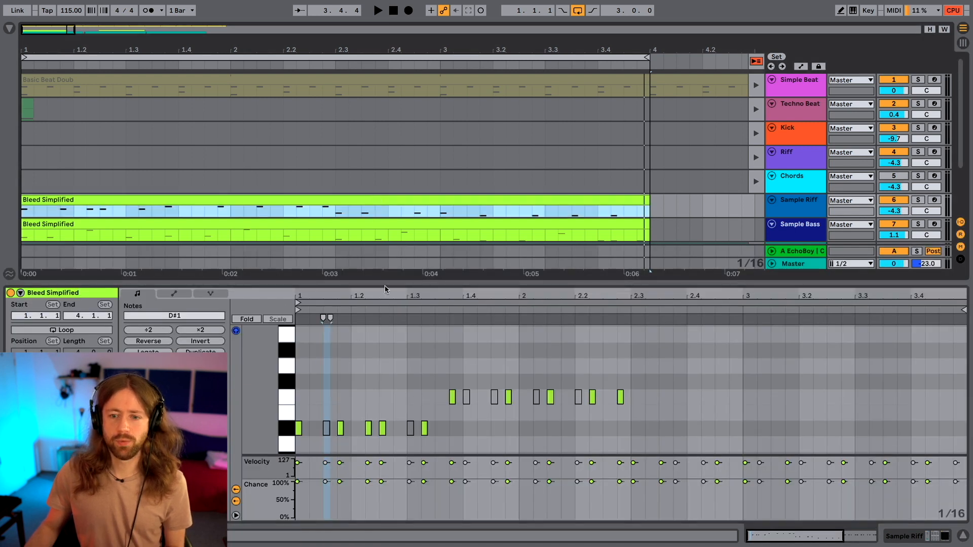
{"action": "left_click_drag", "start_coordinate": [384, 284], "coordinate": [390, 94]}
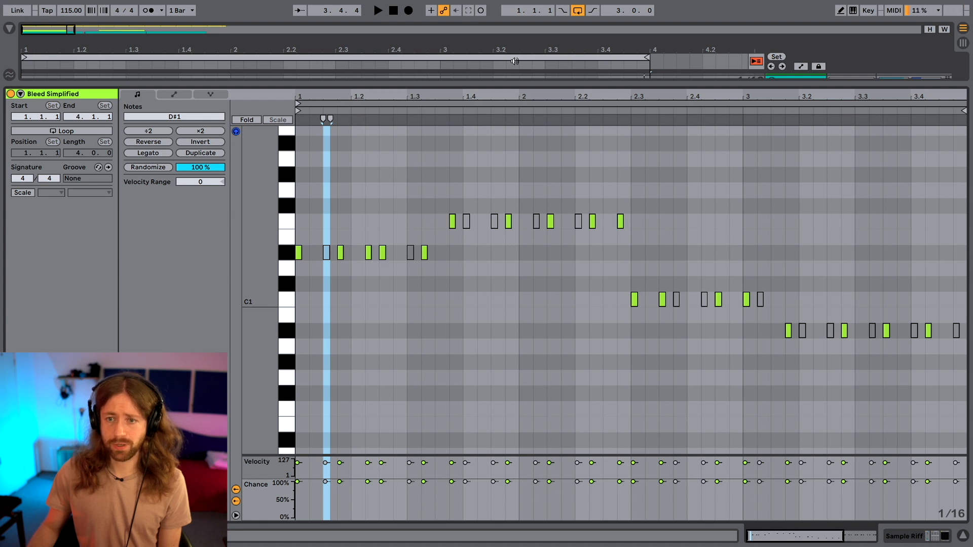
{"action": "left_click_drag", "start_coordinate": [509, 84], "coordinate": [493, 246]}
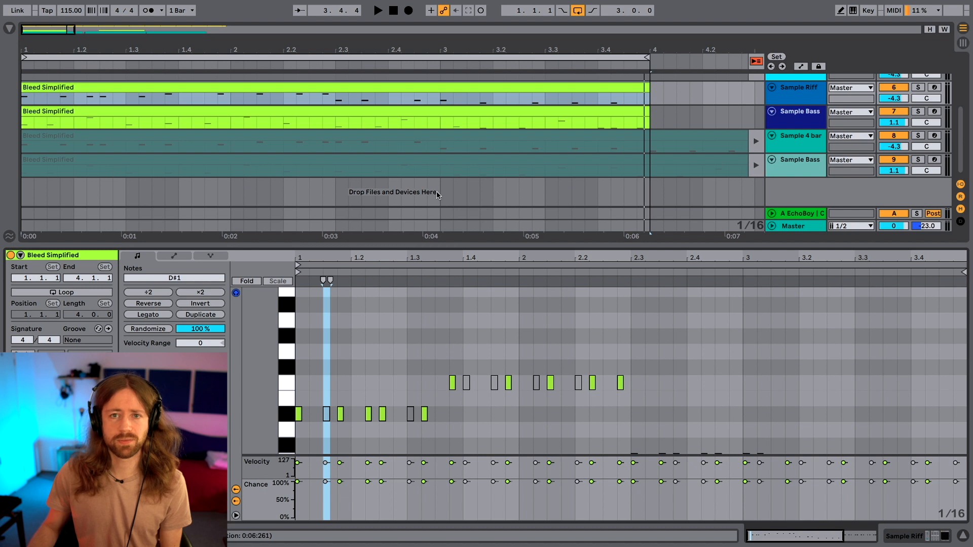
Open the Bleed Simplified clip on the first Sample Bass track and examine which riff notes it plays and leaves out.
{"action": "left_click", "coordinate": [345, 113]}
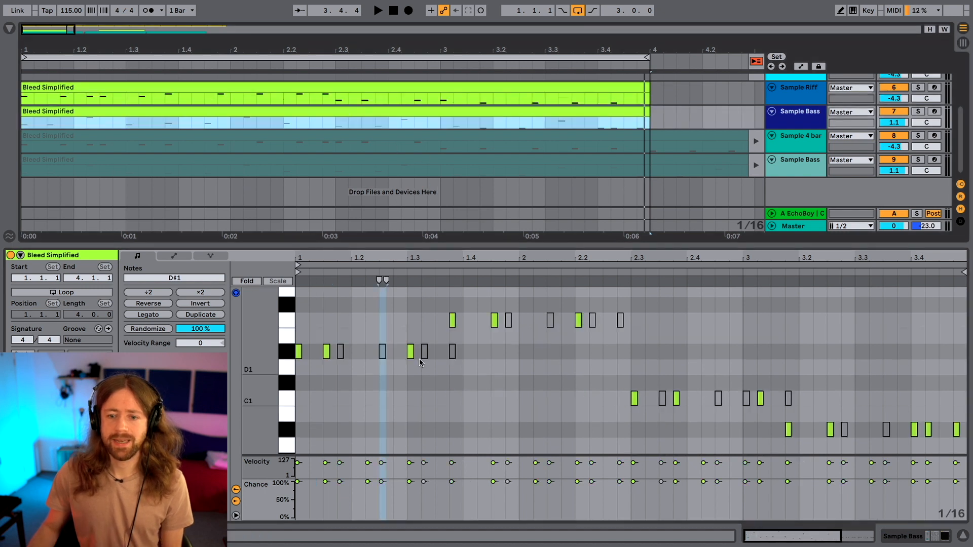
{"action": "scroll", "coordinate": [411, 340], "scroll_direction": "up", "scroll_amount": 1}
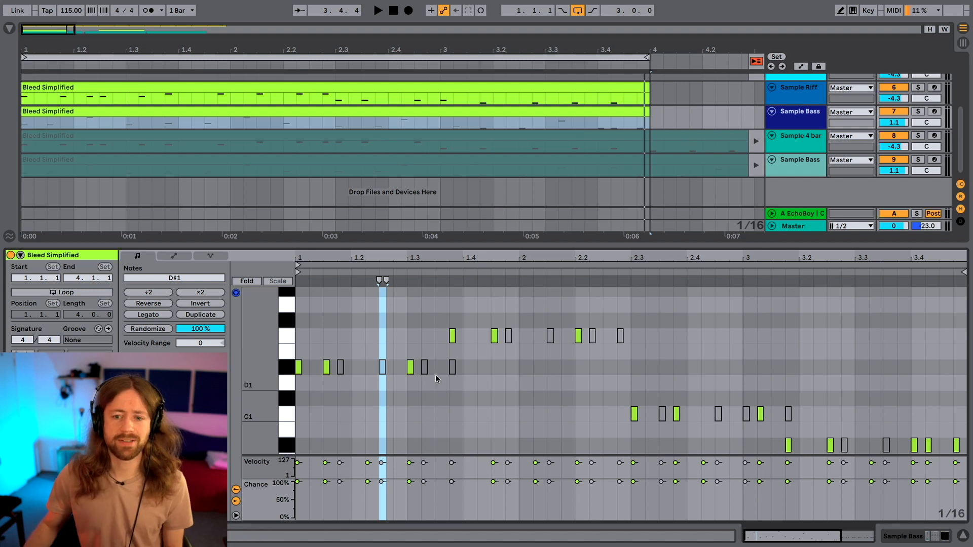
{"action": "left_click", "coordinate": [382, 369]}
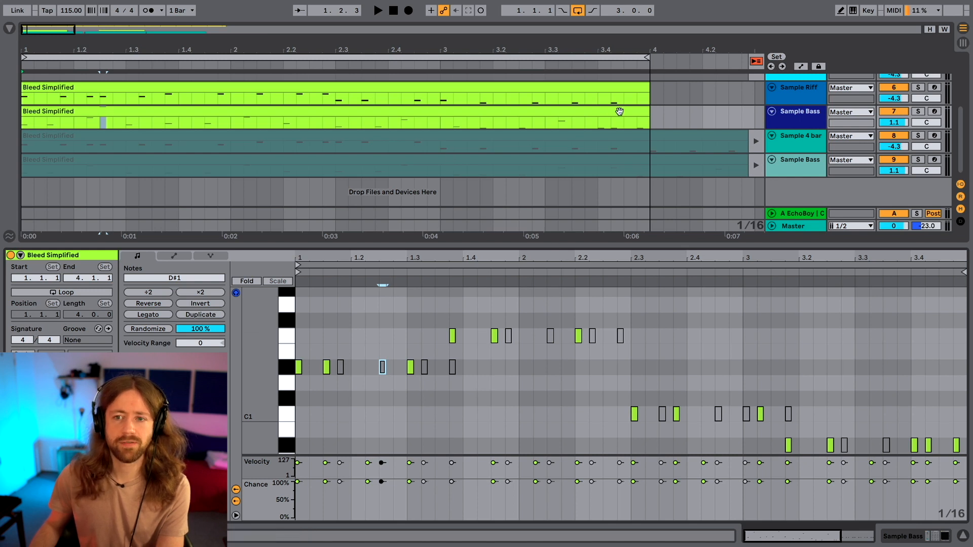
{"action": "scroll", "coordinate": [740, 152], "scroll_direction": "up", "scroll_amount": 1}
{"action": "left_click_drag", "start_coordinate": [800, 248], "coordinate": [797, 354]}
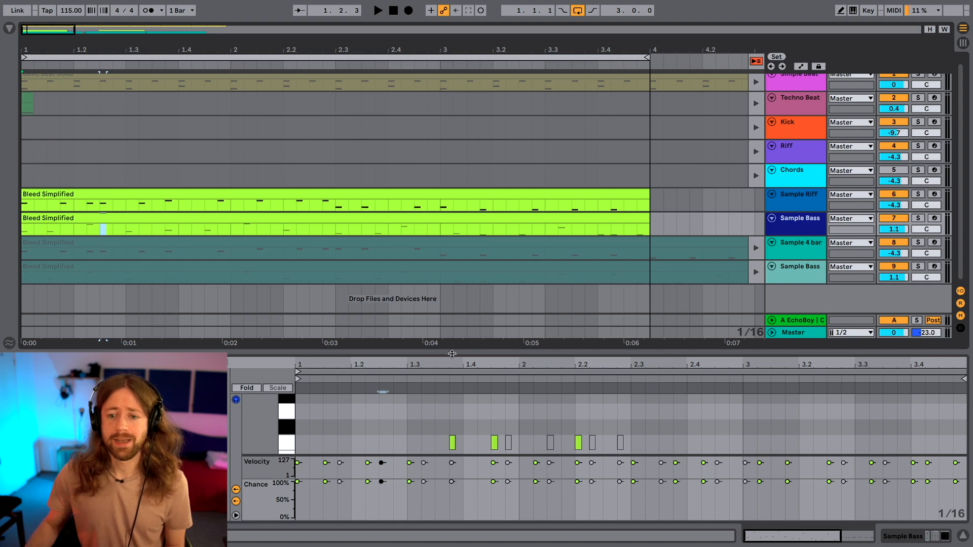
{"action": "left_click_drag", "start_coordinate": [451, 354], "coordinate": [452, 228]}
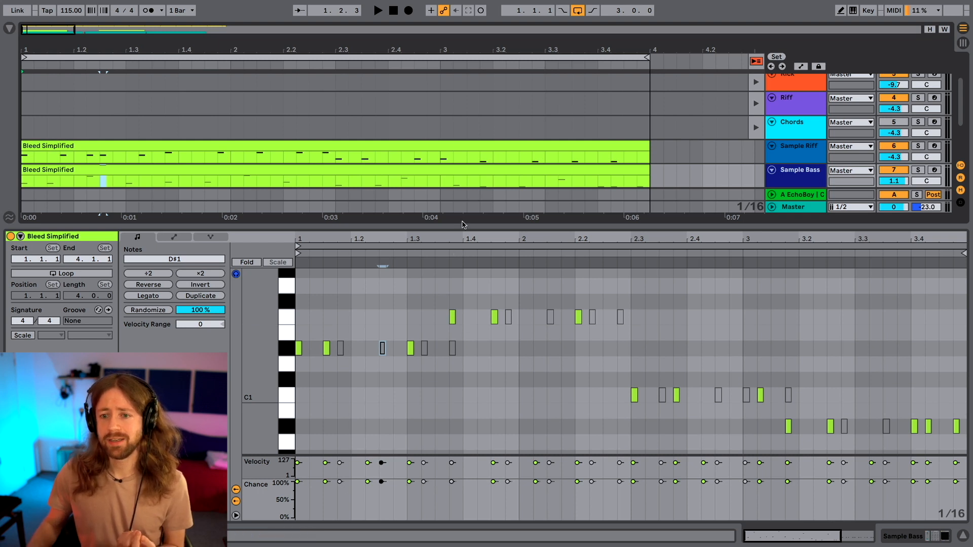
{"action": "scroll", "coordinate": [463, 184], "scroll_direction": "down", "scroll_amount": 1}
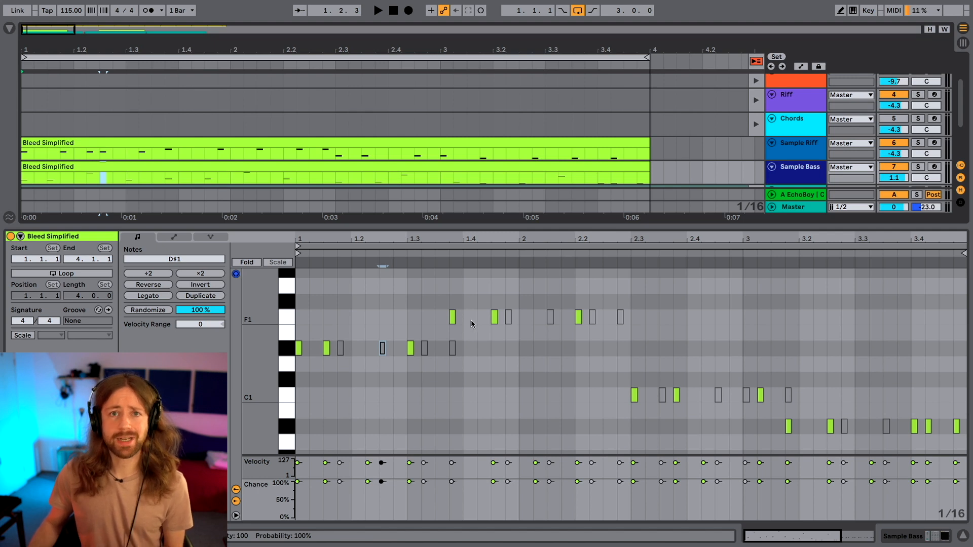
{"action": "scroll", "coordinate": [467, 150], "scroll_direction": "down", "scroll_amount": 2}
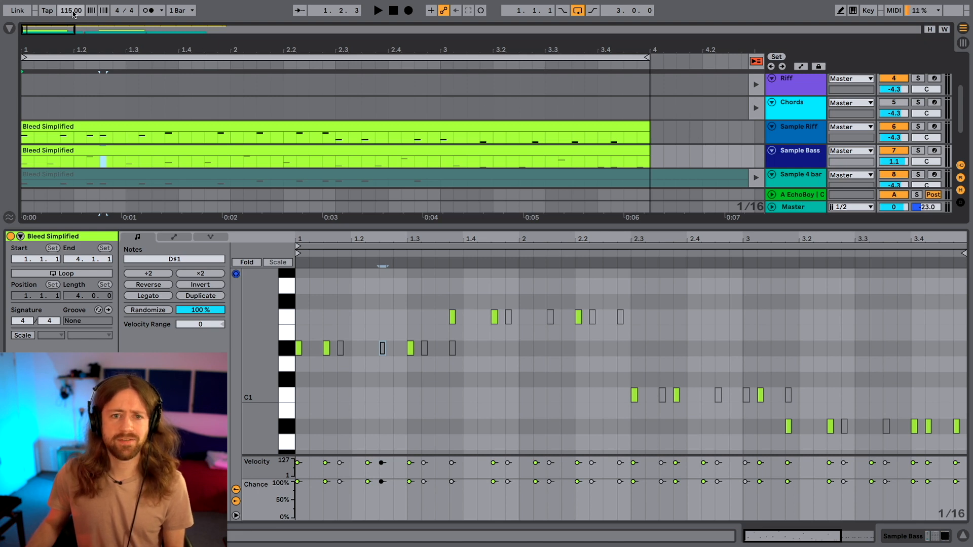
Play the loop, raise the tempo to 134 BPM and set the volumes to -5.7 for Sample Riff and 1.4 for Sample Bass.
{"action": "key", "text": "space"}
{"action": "left_click_drag", "start_coordinate": [76, 14], "coordinate": [76, 3]}
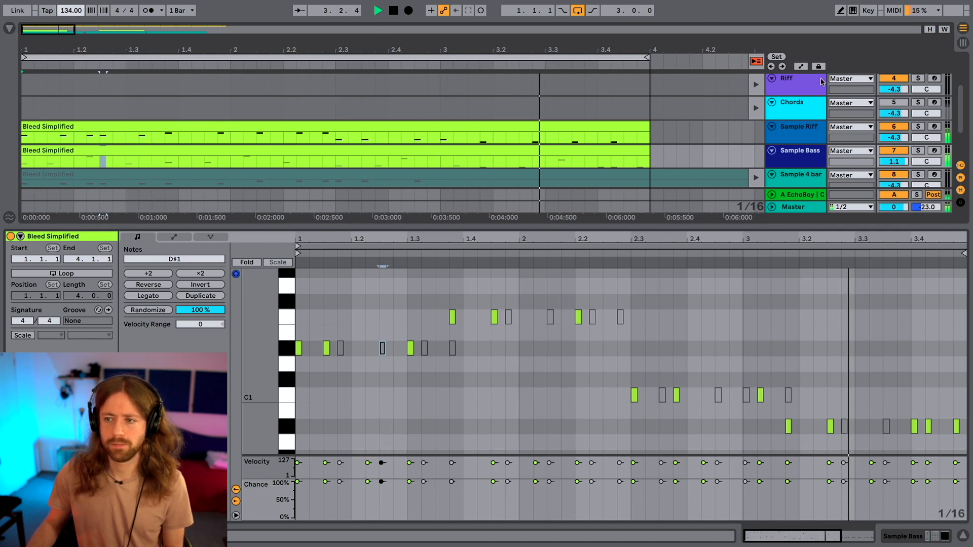
{"action": "left_click_drag", "start_coordinate": [896, 161], "coordinate": [896, 139]}
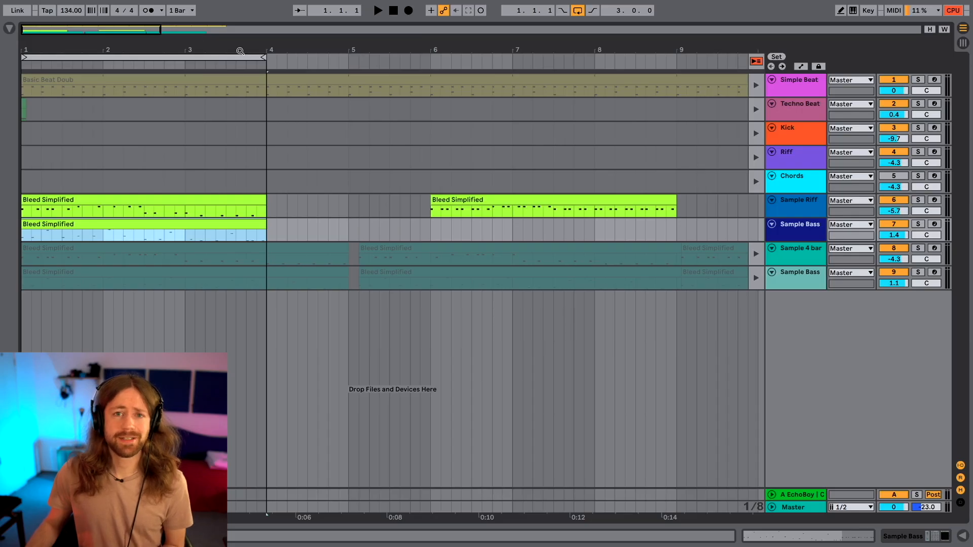
Extend the arrangement loop to 12 bars and return the Sample 4 bars and Sample Bass 4 bars tracks to arrangement playback.
{"action": "left_click", "coordinate": [267, 138]}
{"action": "key", "text": "minus"}
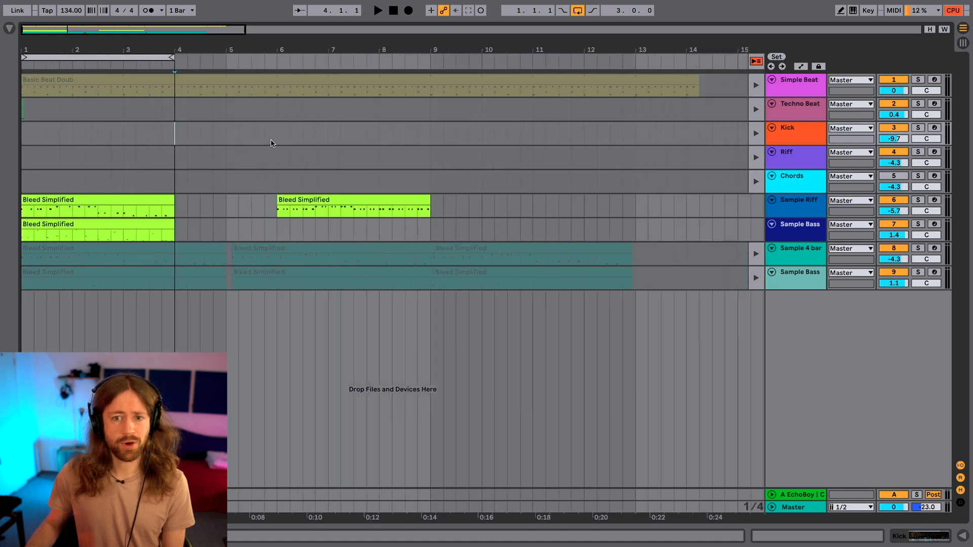
{"action": "key", "text": "minus"}
{"action": "left_click_drag", "start_coordinate": [113, 58], "coordinate": [402, 64]}
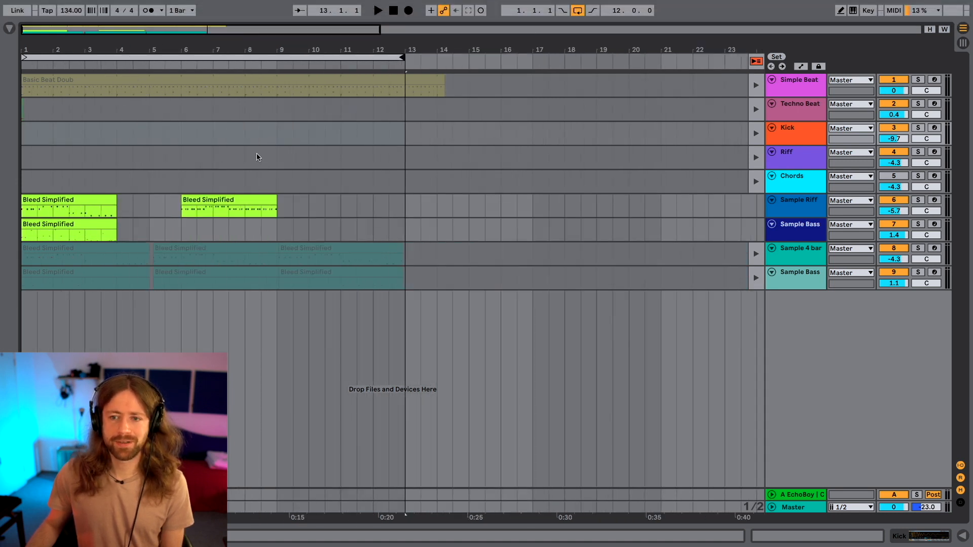
{"action": "left_click", "coordinate": [755, 254]}
{"action": "left_click", "coordinate": [755, 278]}
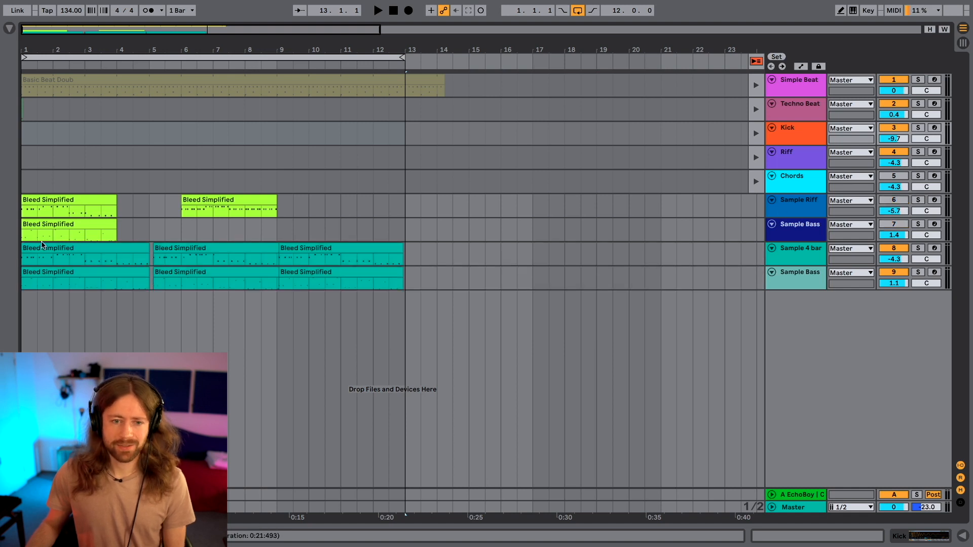
Play the 12-bar loop from bar 1 with the beat and both four-bar sample tracks.
{"action": "left_click", "coordinate": [23, 260]}
{"action": "key", "text": "plus"}
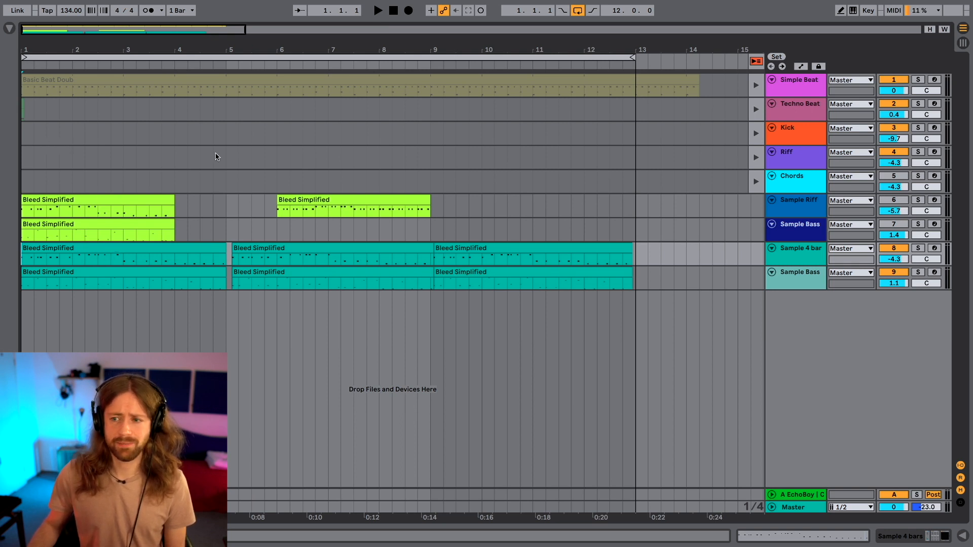
{"action": "key", "text": "space"}
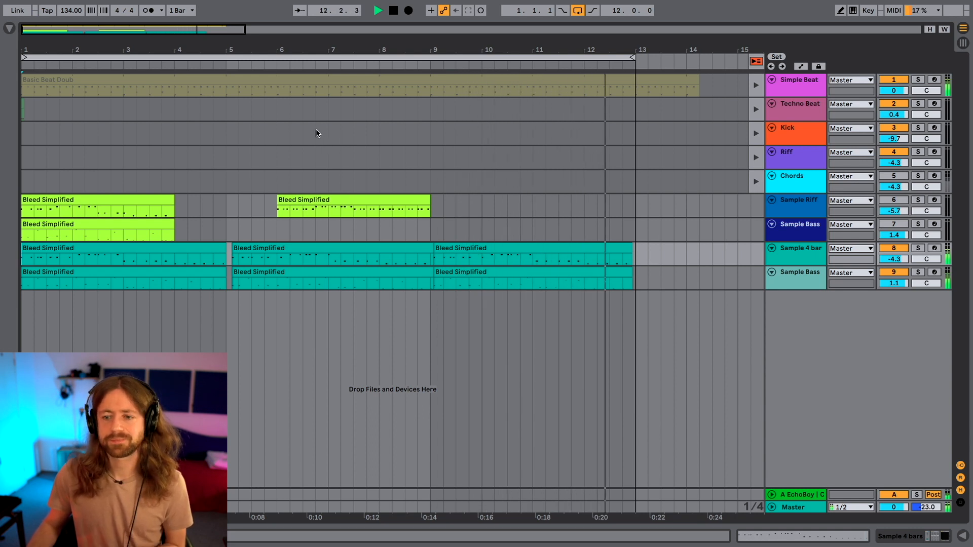
{"action": "key", "text": "space"}
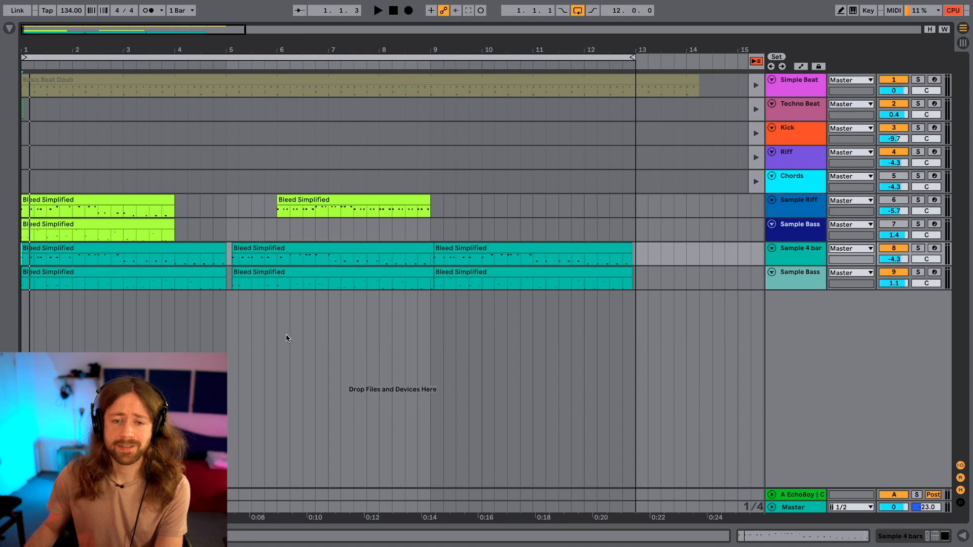
{"action": "key", "text": "space"}
Compare the three-bar and four-bar lengths of the first Bleed Simplified clips and examine the gap just after bar 5 begins.
{"action": "left_click_drag", "start_coordinate": [22, 262], "coordinate": [177, 281]}
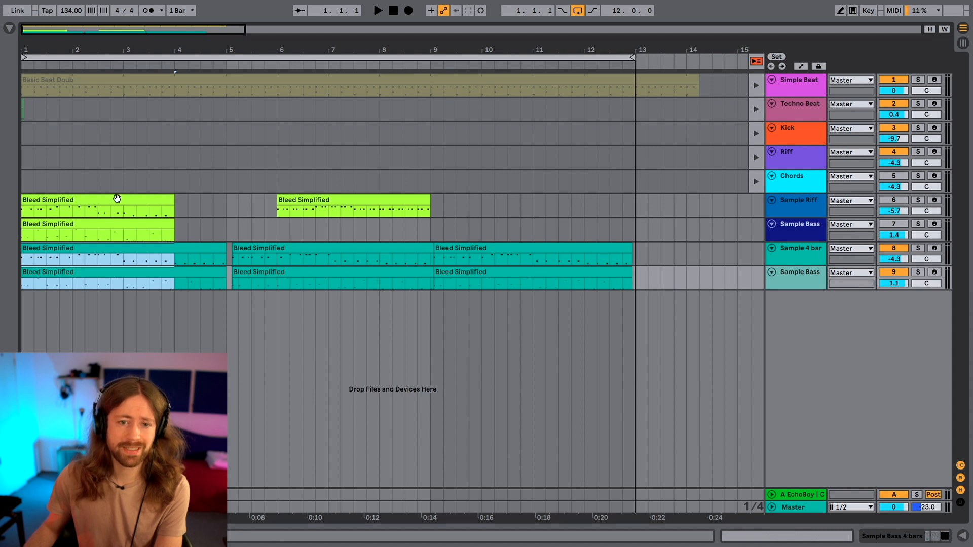
{"action": "left_click", "coordinate": [74, 263]}
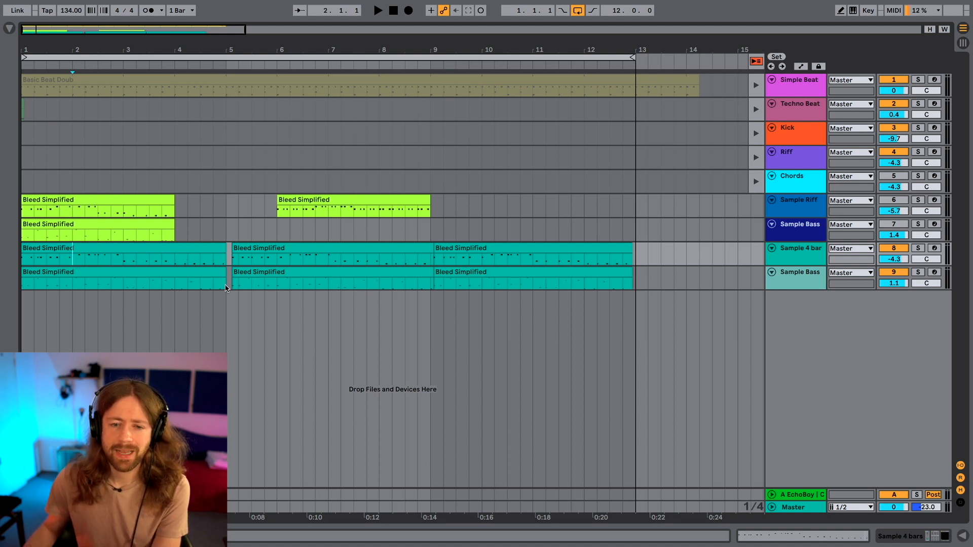
{"action": "left_click_drag", "start_coordinate": [223, 289], "coordinate": [1, 253]}
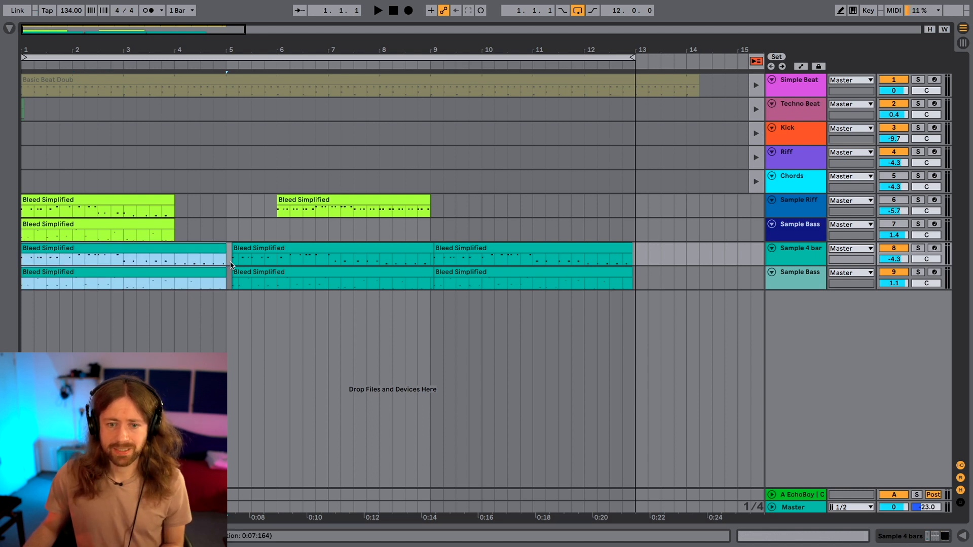
{"action": "left_click", "coordinate": [231, 264]}
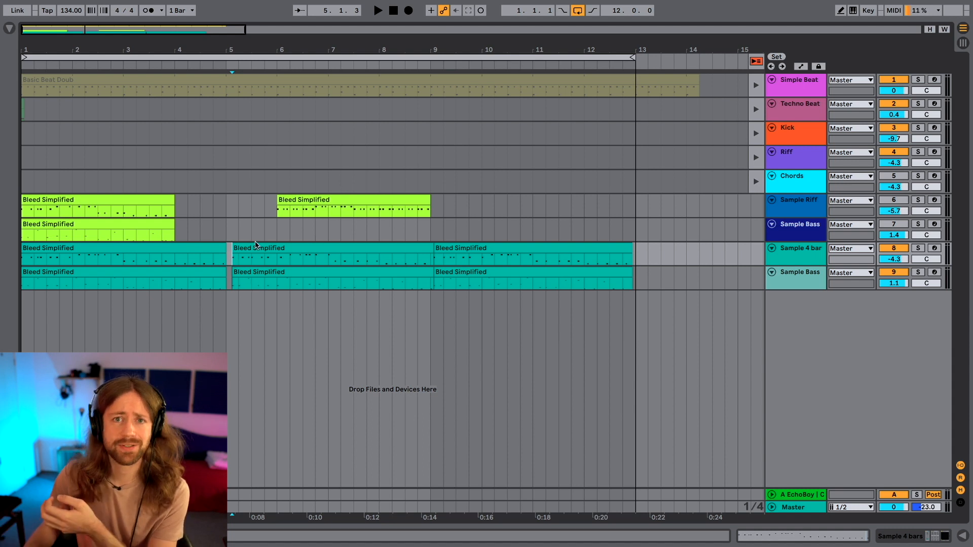
{"action": "left_click", "coordinate": [225, 238]}
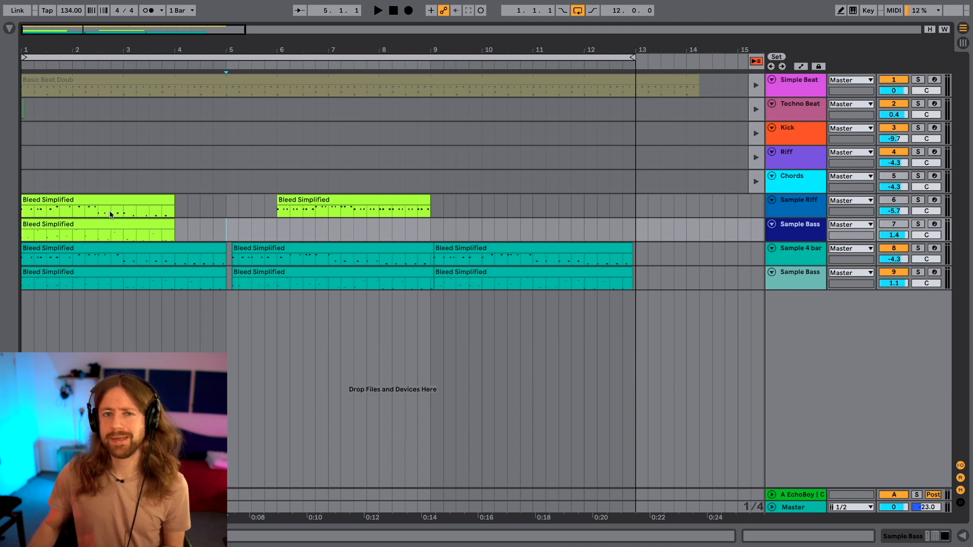
{"action": "left_click", "coordinate": [23, 230]}
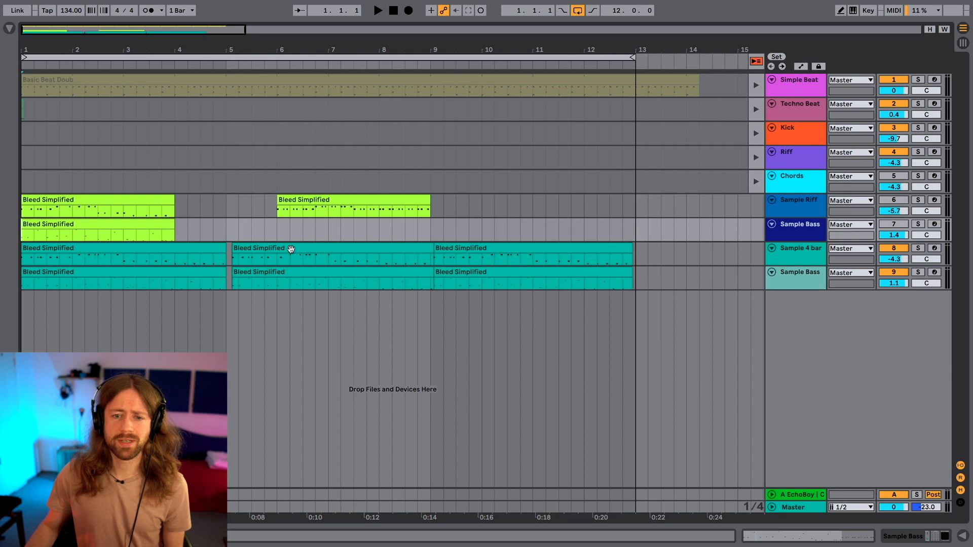
Move the second pair of Bleed Simplified clips on both four-bar tracks back to the start of bar 5.
{"action": "left_click", "coordinate": [423, 280]}
{"action": "left_click", "coordinate": [330, 245]}
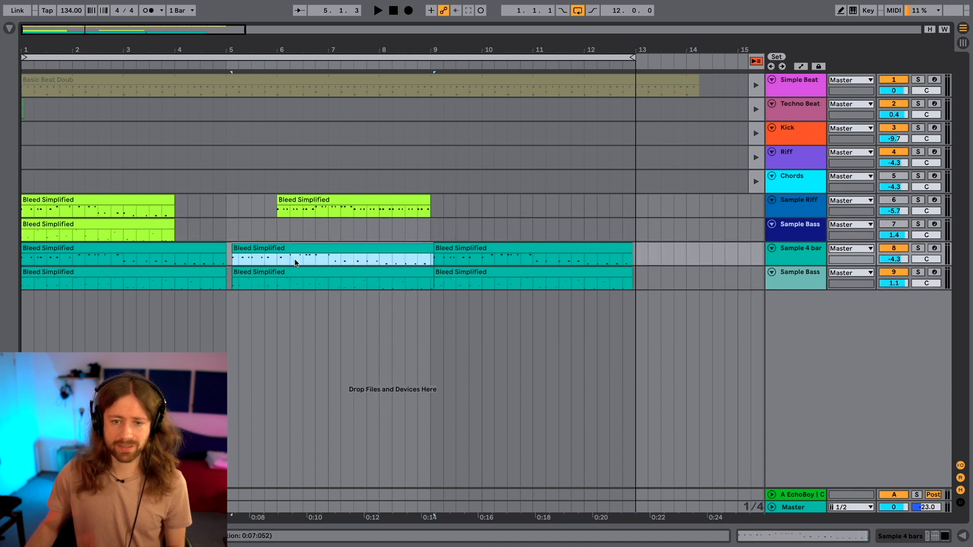
{"action": "left_click", "coordinate": [286, 274], "text": "shift"}
{"action": "left_click_drag", "start_coordinate": [248, 247], "coordinate": [238, 247]}
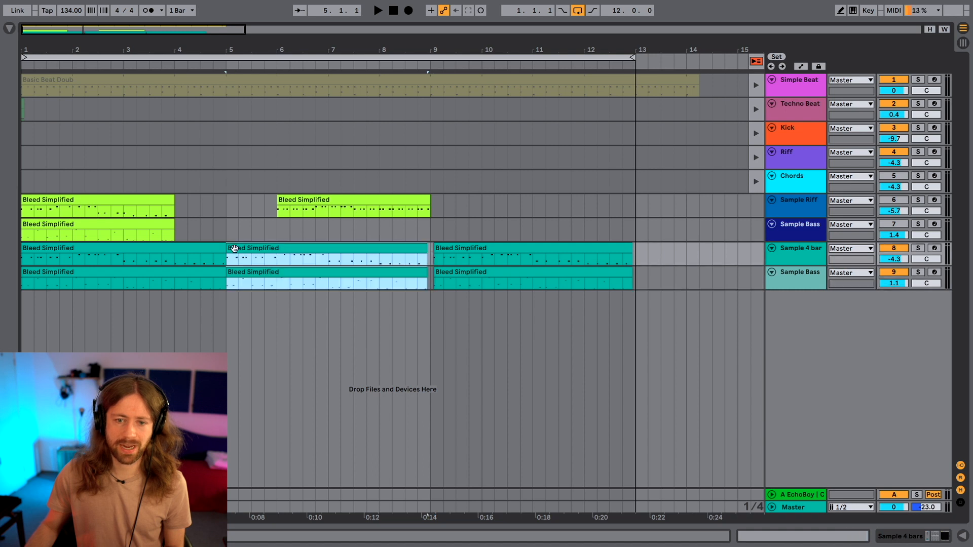
Play the arrangement from bar 1 with the gap before the second clip pair closed and undo the clip move.
{"action": "left_click", "coordinate": [25, 254]}
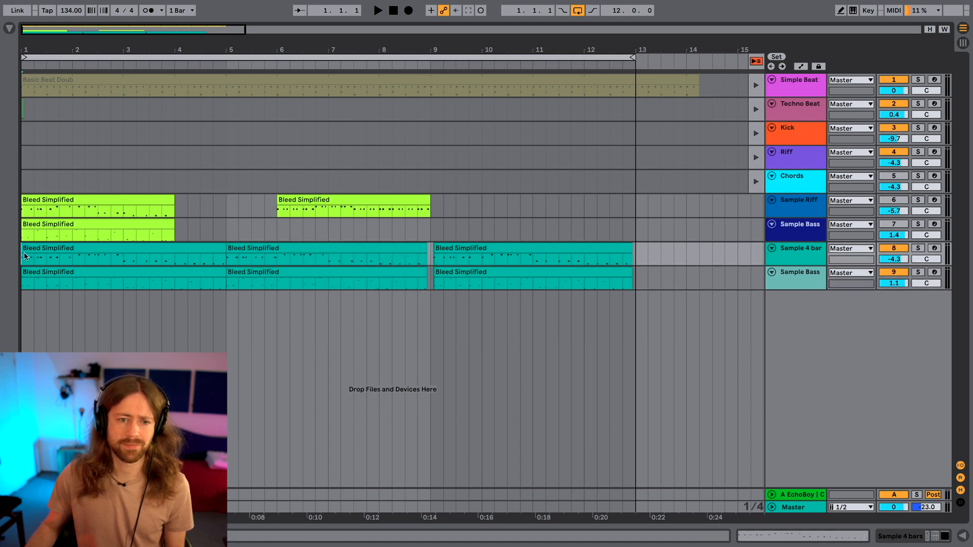
{"action": "key", "text": "space"}
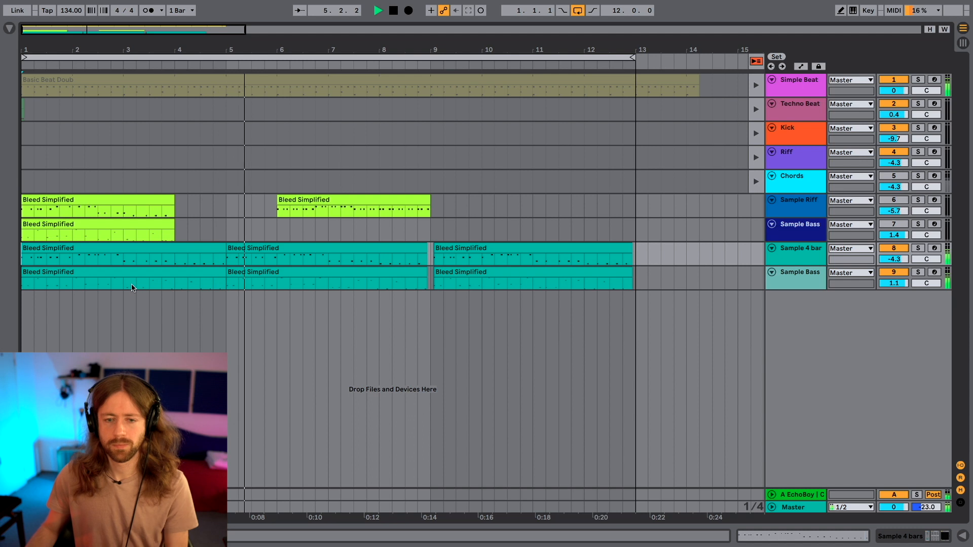
{"action": "key", "text": "space"}
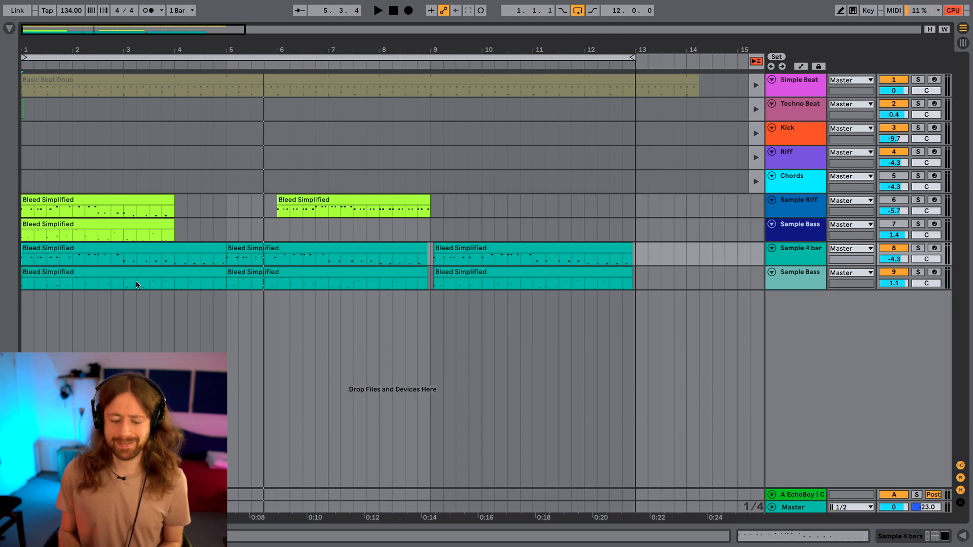
{"action": "key", "text": "ctrl+z"}
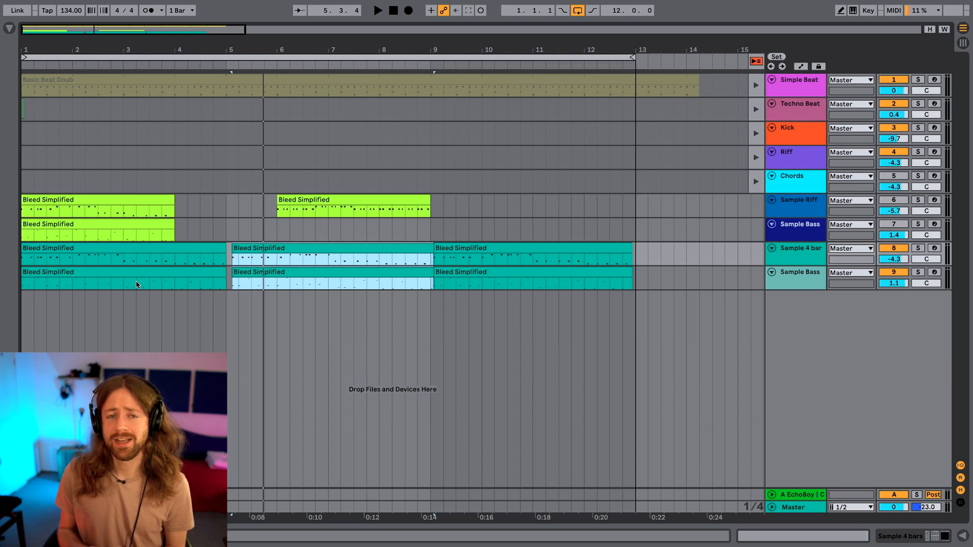
Launch the Techno Beat clip in Session View and listen to it against the two four-bar sample tracks.
{"action": "key", "text": "Tab"}
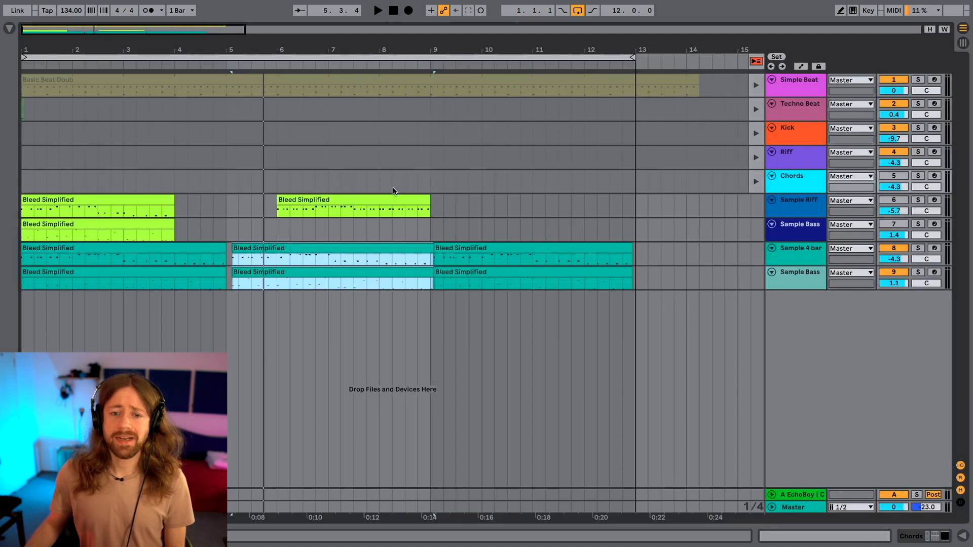
{"action": "key", "text": "Tab"}
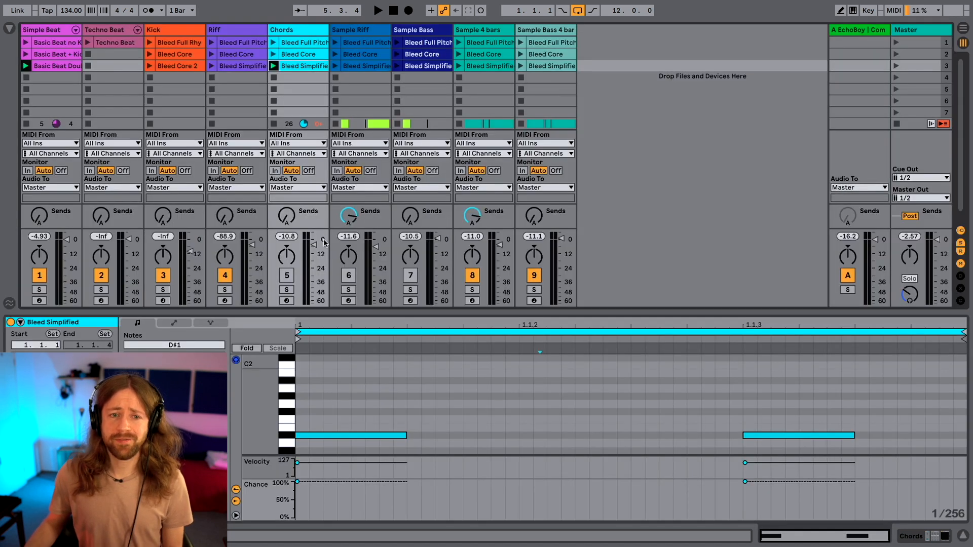
{"action": "left_click", "coordinate": [87, 43]}
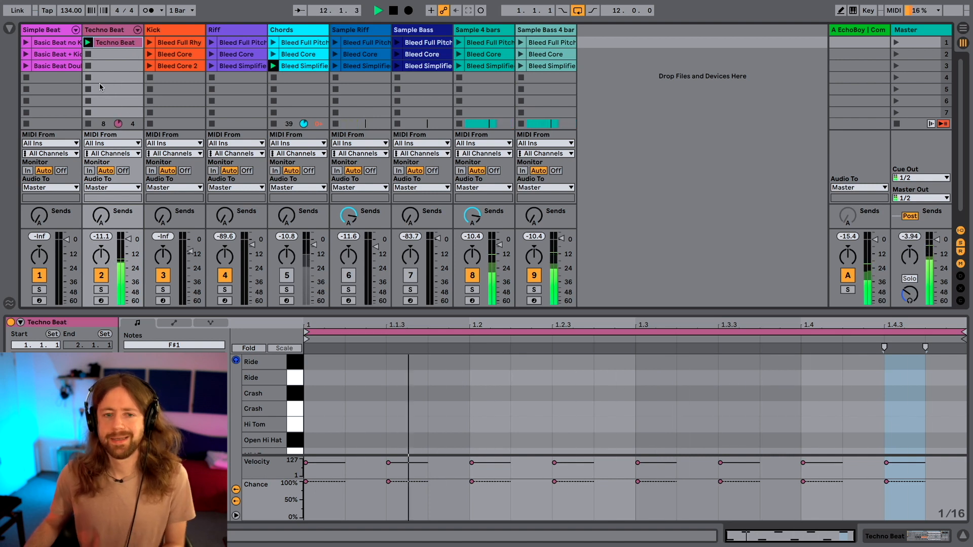
{"action": "key", "text": "space"}
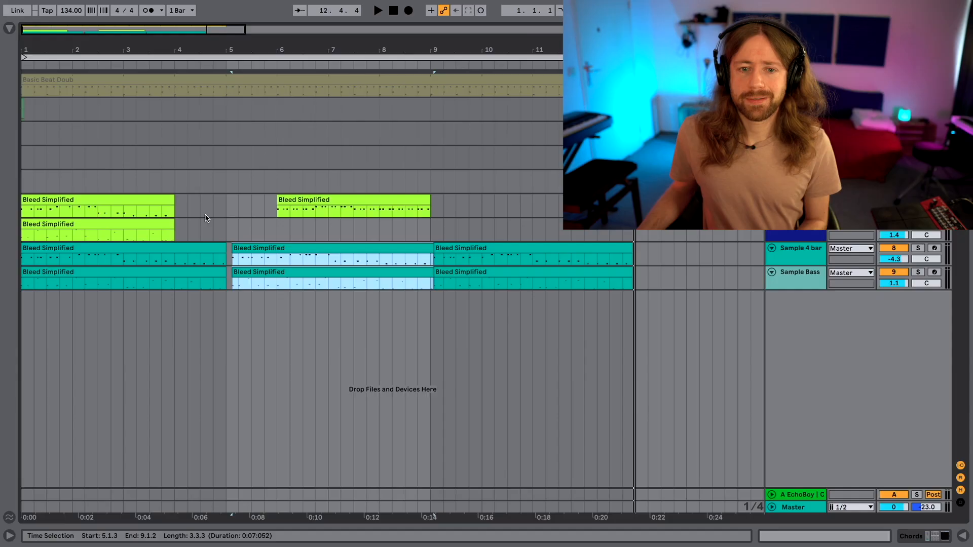
Copy the first Bleed Simplified arrangement clip of Sample Riff into the track's fifth session slot and activate the track.
{"action": "left_click", "coordinate": [95, 201]}
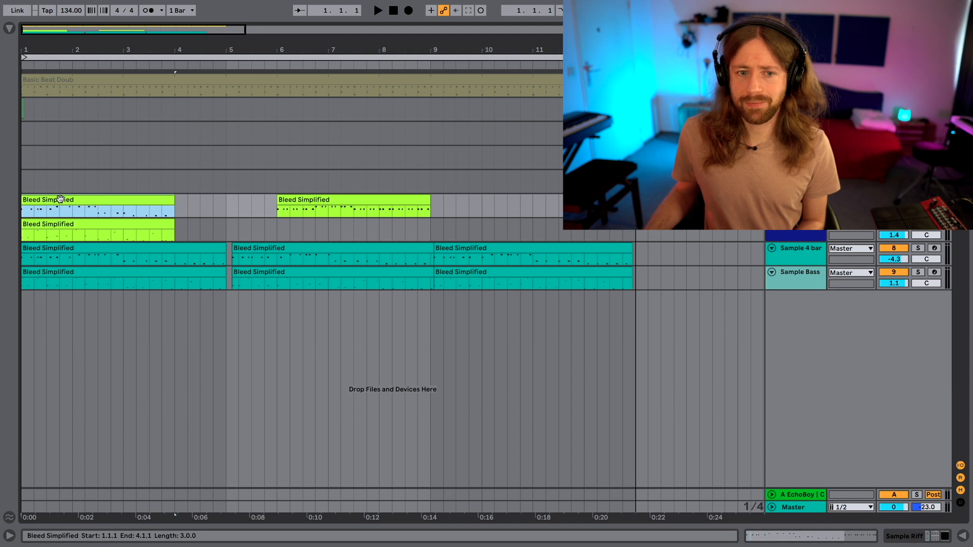
{"action": "key", "text": "Tab"}
{"action": "left_click_drag", "start_coordinate": [60, 202], "coordinate": [358, 91]}
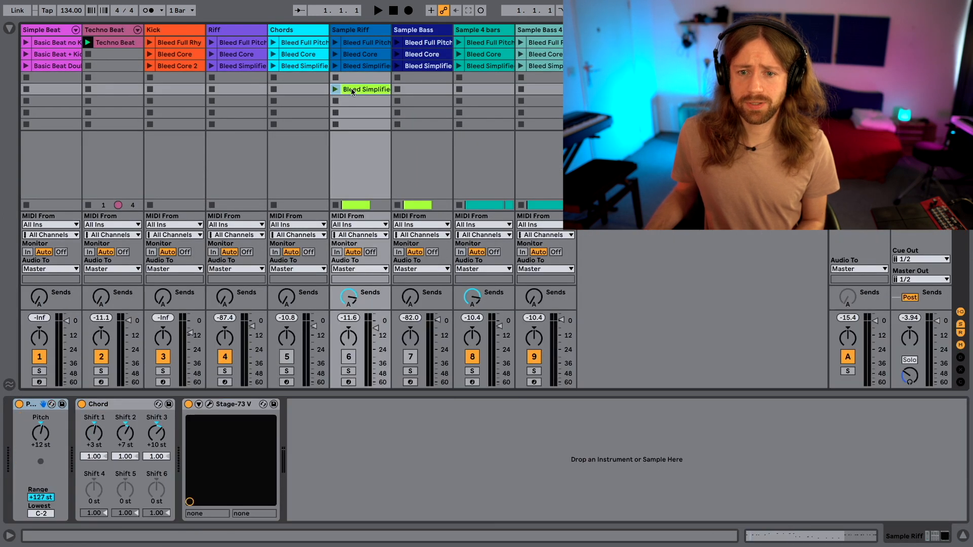
{"action": "left_click", "coordinate": [349, 358]}
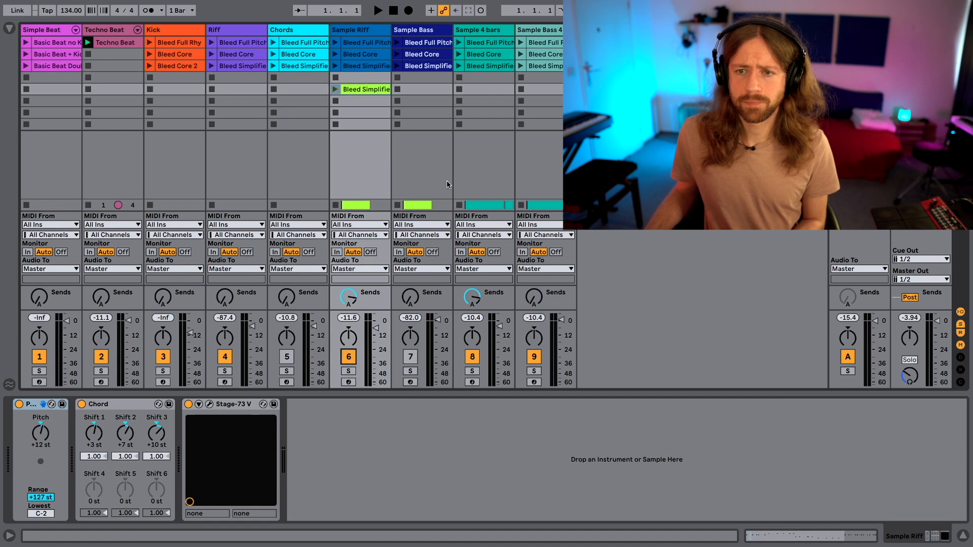
Launch the copied Bleed Simplified clip on Sample Riff together with the Techno Beat clip.
{"action": "key", "text": "space"}
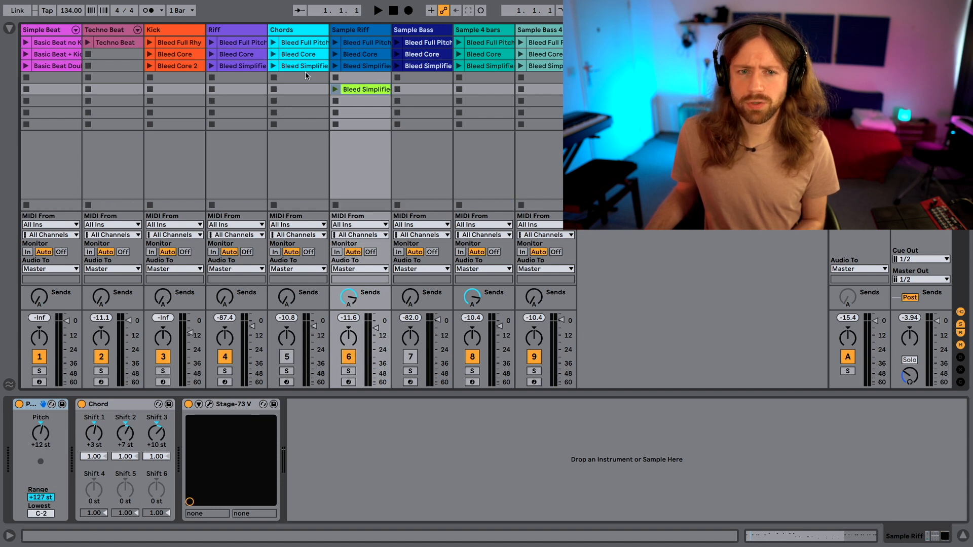
{"action": "left_click", "coordinate": [336, 90]}
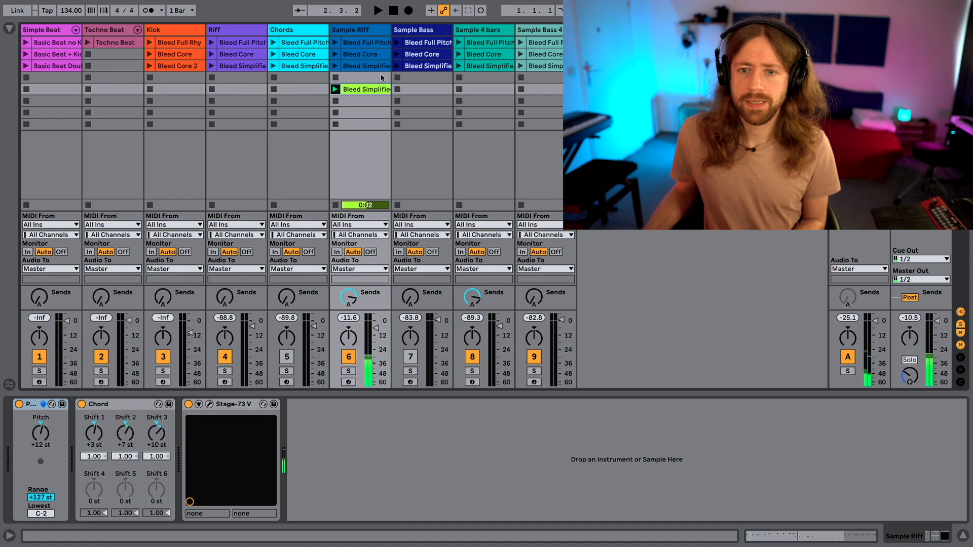
{"action": "left_click", "coordinate": [87, 42]}
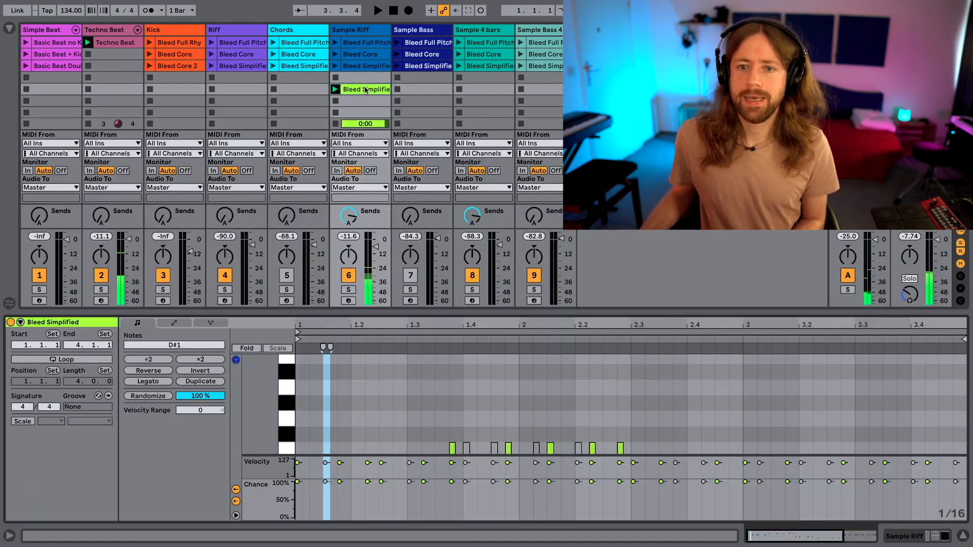
Open the copied Bleed Simplified clip and set the chance of all notes in its first three bars to 33%.
{"action": "double_click", "coordinate": [370, 91]}
{"action": "left_click_drag", "start_coordinate": [387, 333], "coordinate": [405, 161]}
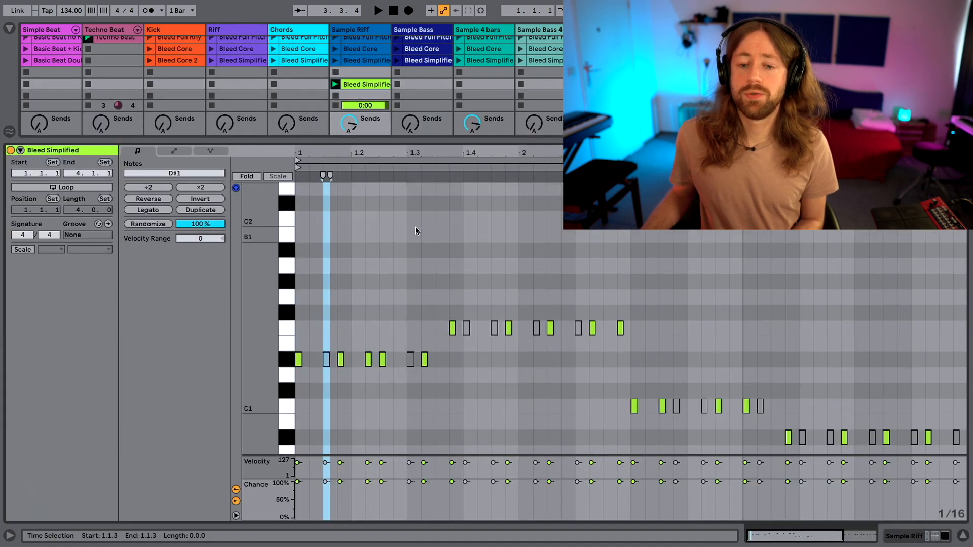
{"action": "scroll", "coordinate": [415, 227], "scroll_direction": "down", "scroll_amount": 1}
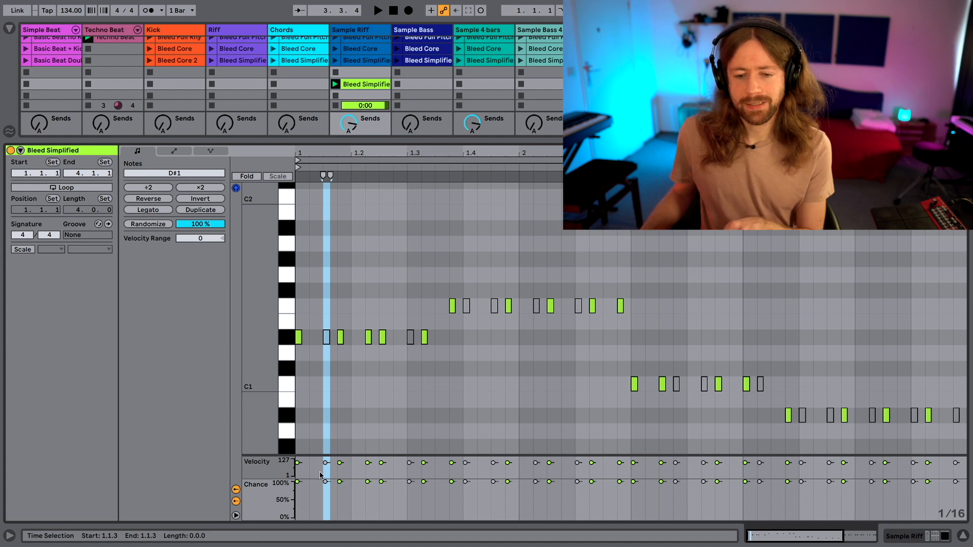
{"action": "left_click", "coordinate": [949, 445]}
{"action": "key", "text": "minus"}
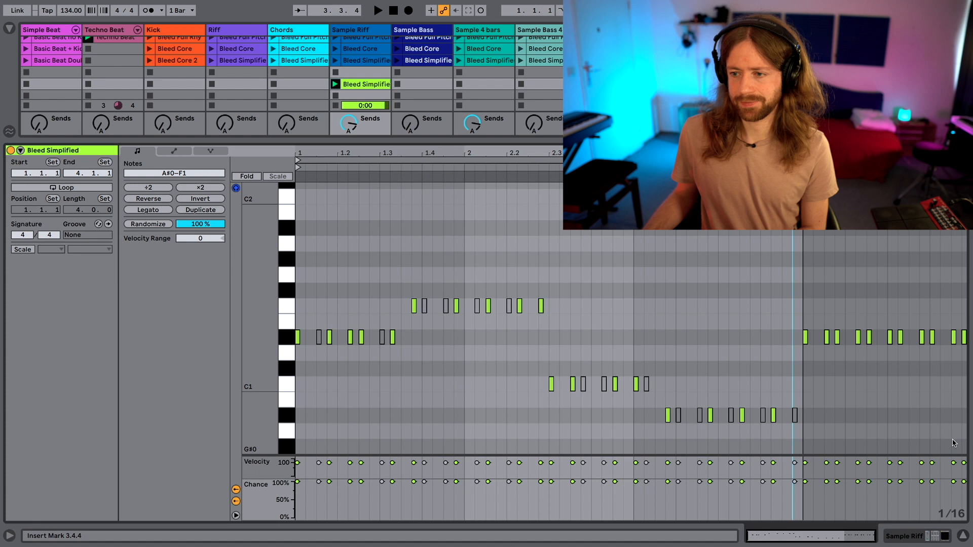
{"action": "left_click_drag", "start_coordinate": [801, 447], "coordinate": [295, 244]}
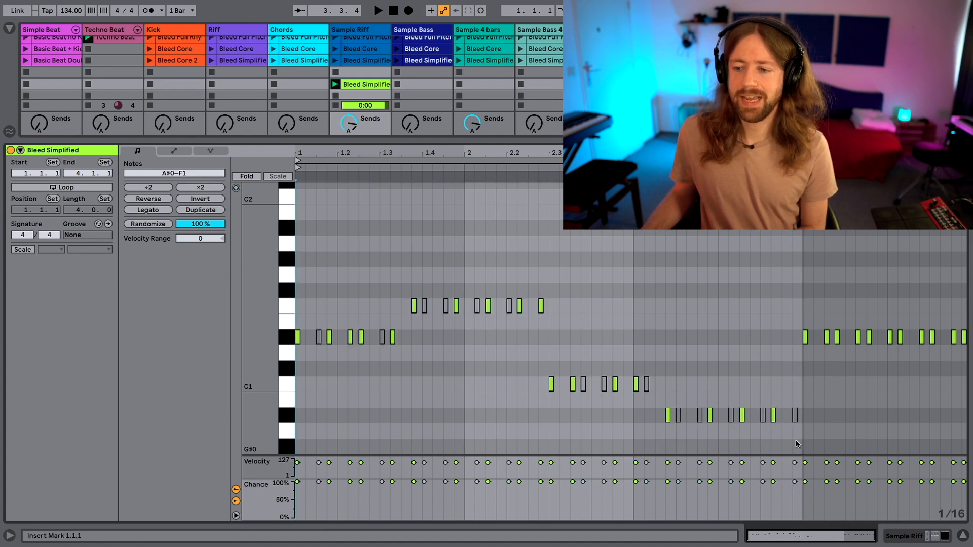
{"action": "left_click_drag", "start_coordinate": [800, 446], "coordinate": [308, 294]}
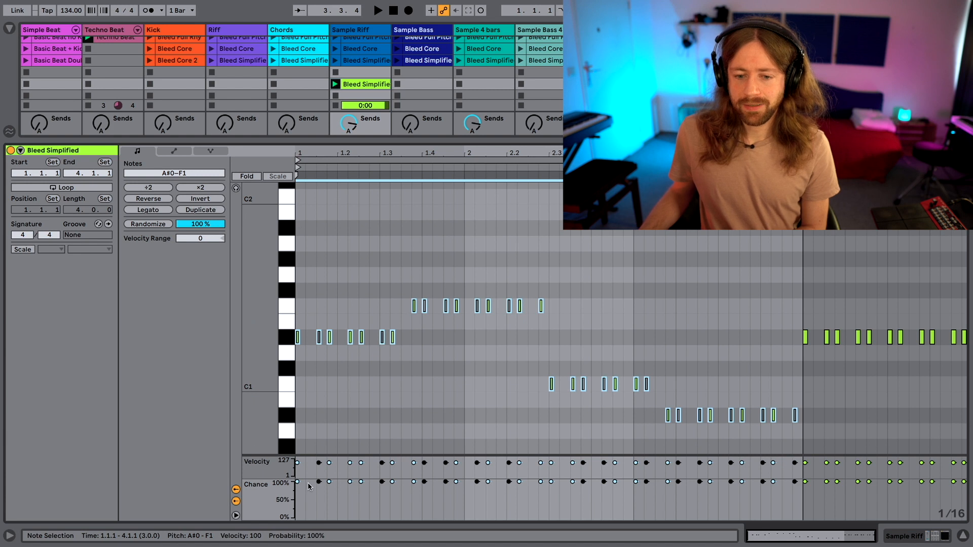
{"action": "left_click_drag", "start_coordinate": [298, 483], "coordinate": [298, 506]}
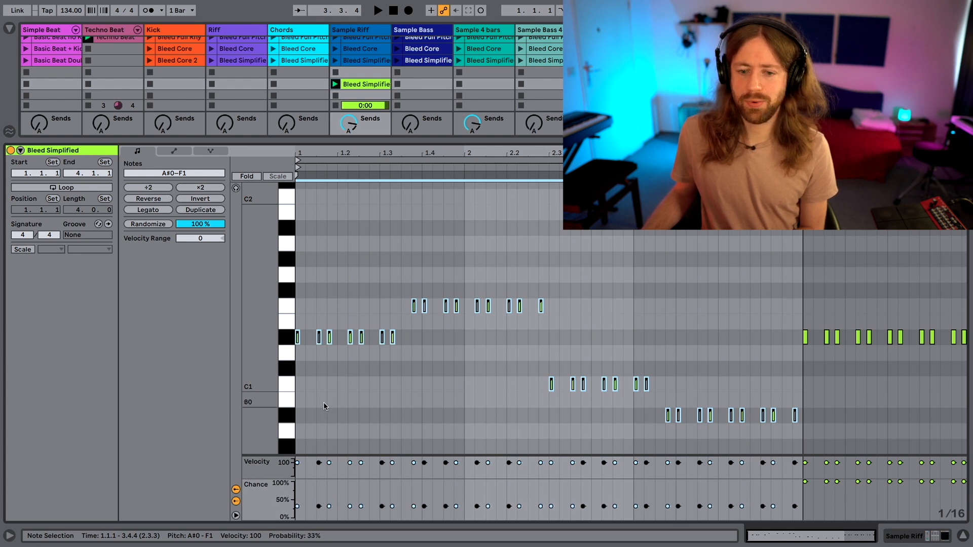
Raise the chance of the first note in each of the four pitch groups to 100% and briefly play the clip.
{"action": "left_click", "coordinate": [324, 407]}
{"action": "left_click", "coordinate": [298, 338]}
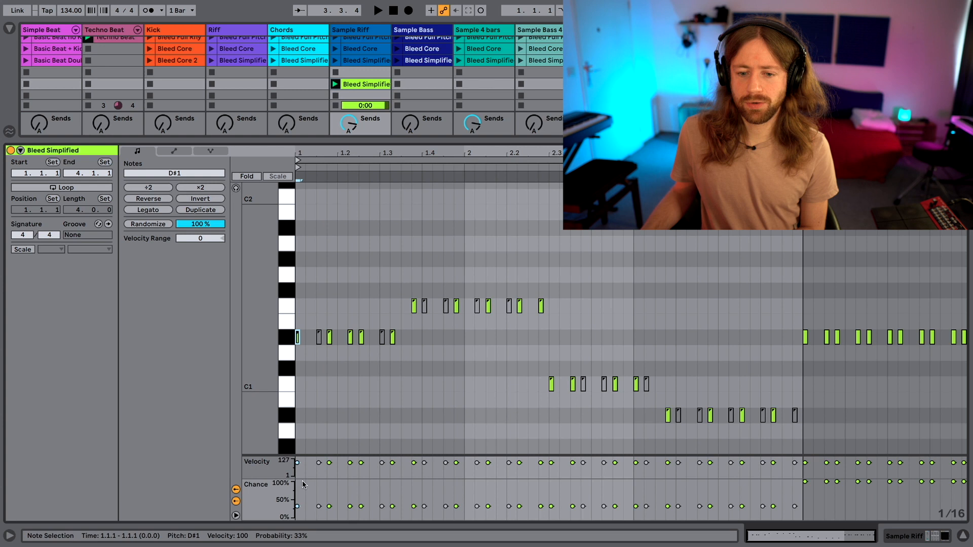
{"action": "left_click_drag", "start_coordinate": [298, 506], "coordinate": [298, 482]}
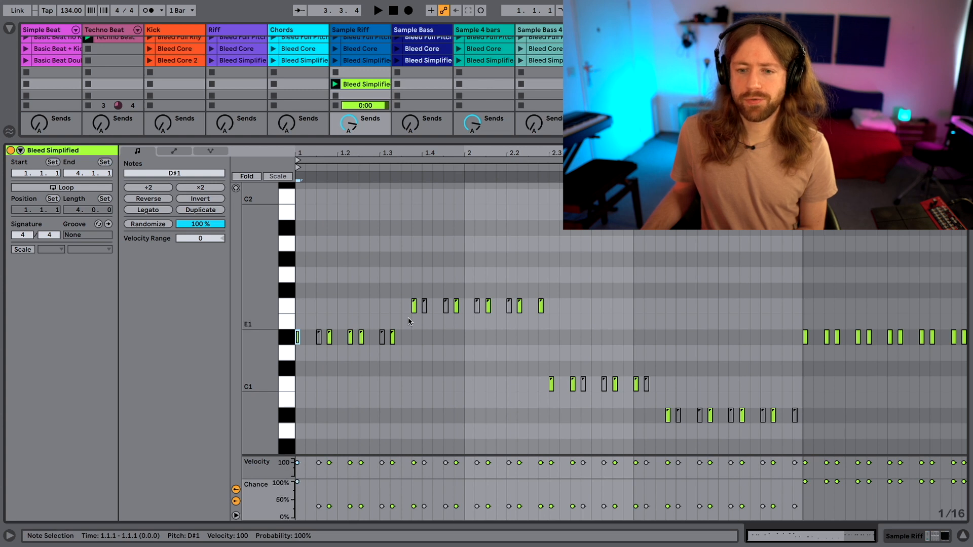
{"action": "left_click", "coordinate": [414, 304]}
{"action": "left_click_drag", "start_coordinate": [414, 482], "coordinate": [414, 482]}
{"action": "left_click", "coordinate": [551, 384]}
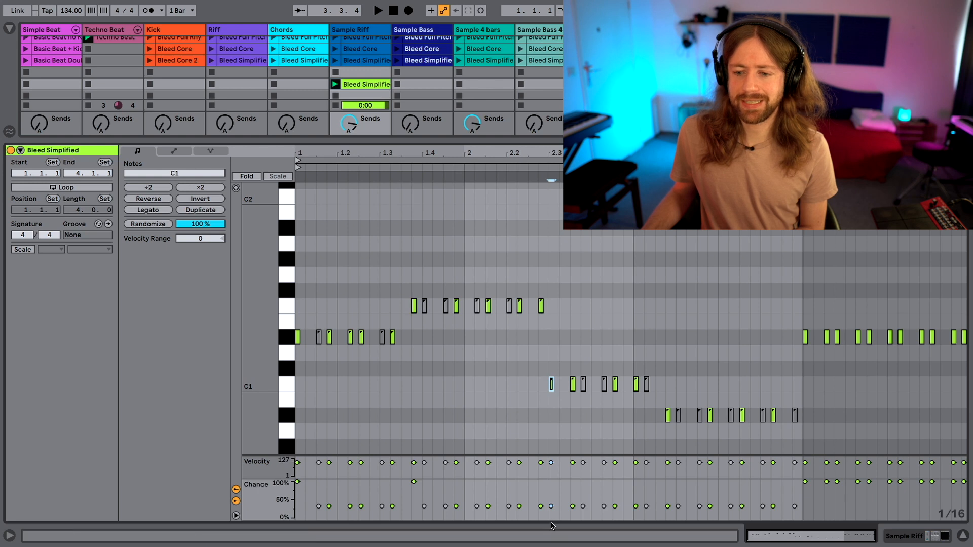
{"action": "left_click", "coordinate": [668, 415]}
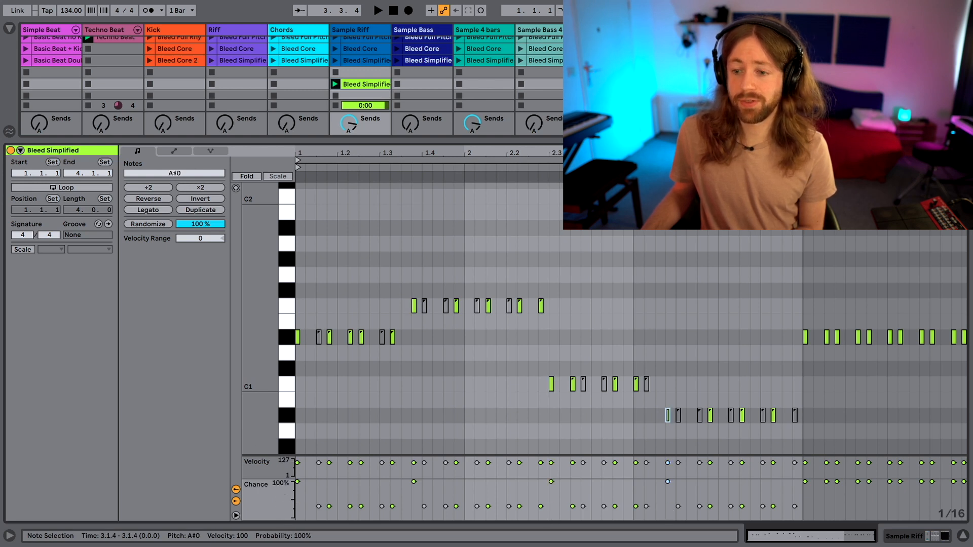
{"action": "key", "text": "space"}
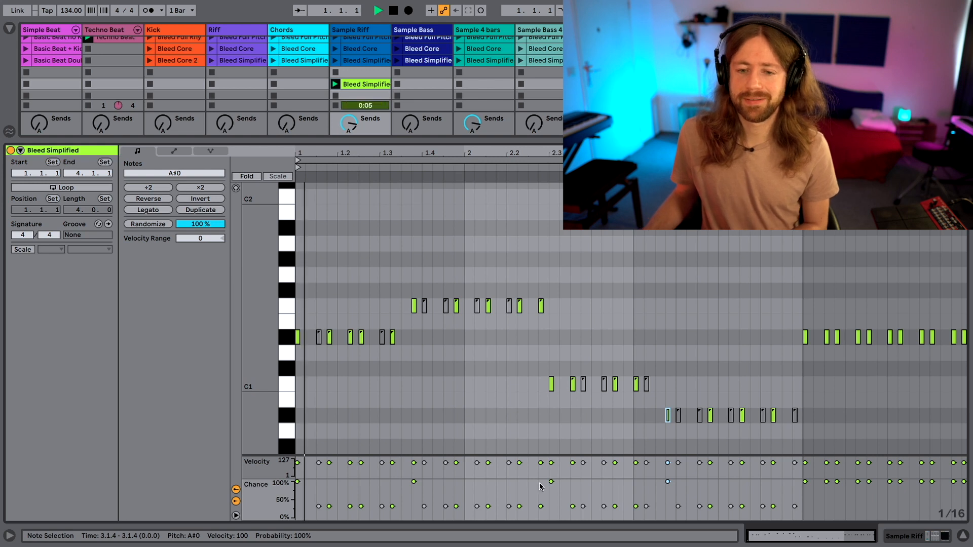
{"action": "key", "text": "space"}
Reactivate all the muted notes in the clip's first three bars and play the result.
{"action": "left_click", "coordinate": [317, 340]}
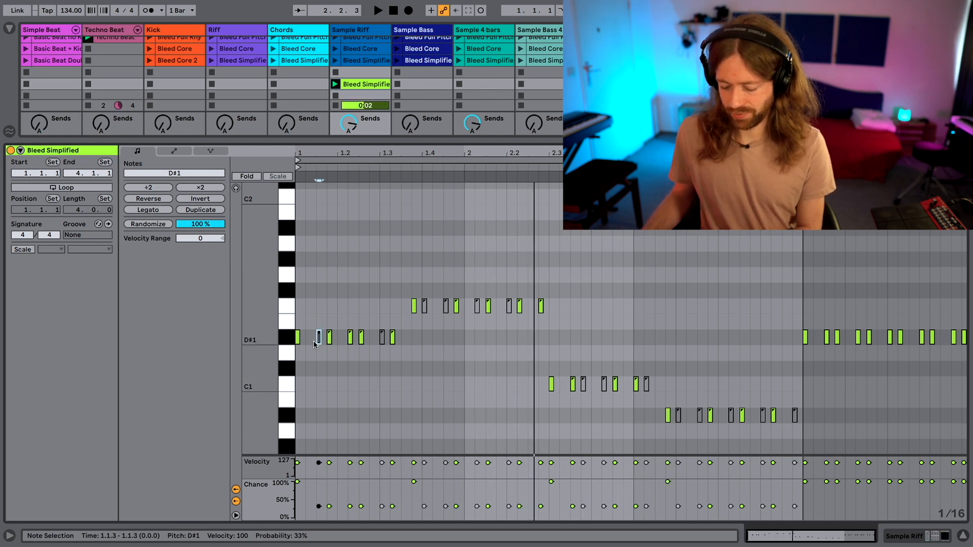
{"action": "left_click", "coordinate": [424, 306]}
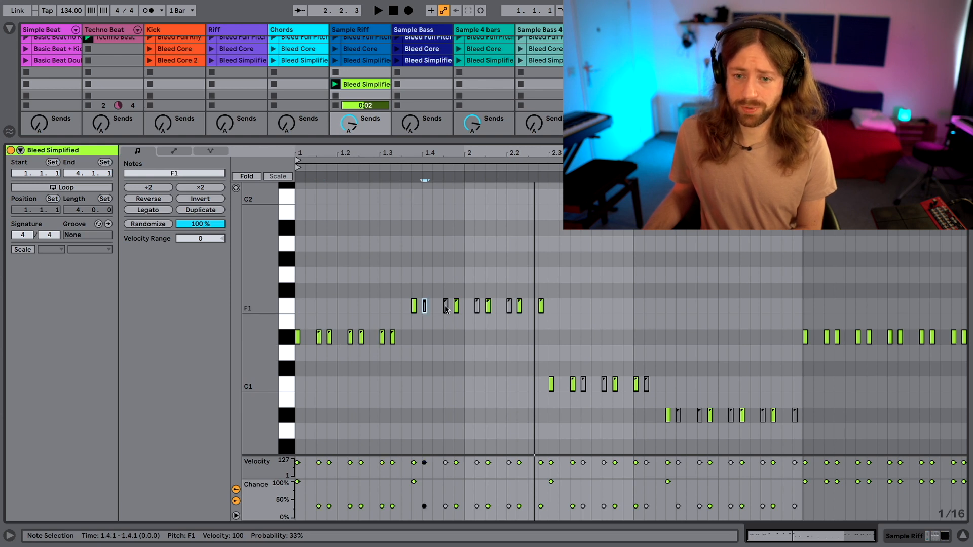
{"action": "left_click", "coordinate": [477, 306]}
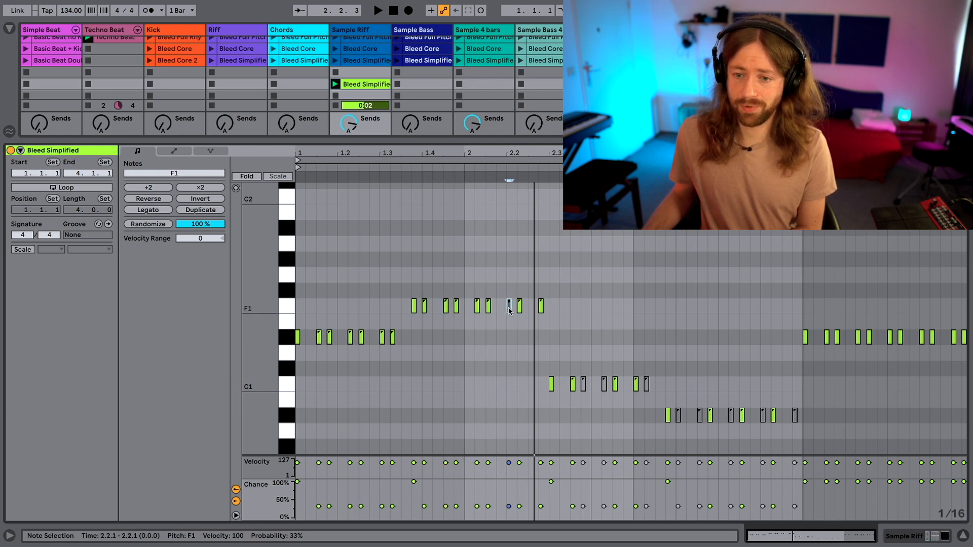
{"action": "left_click", "coordinate": [584, 385]}
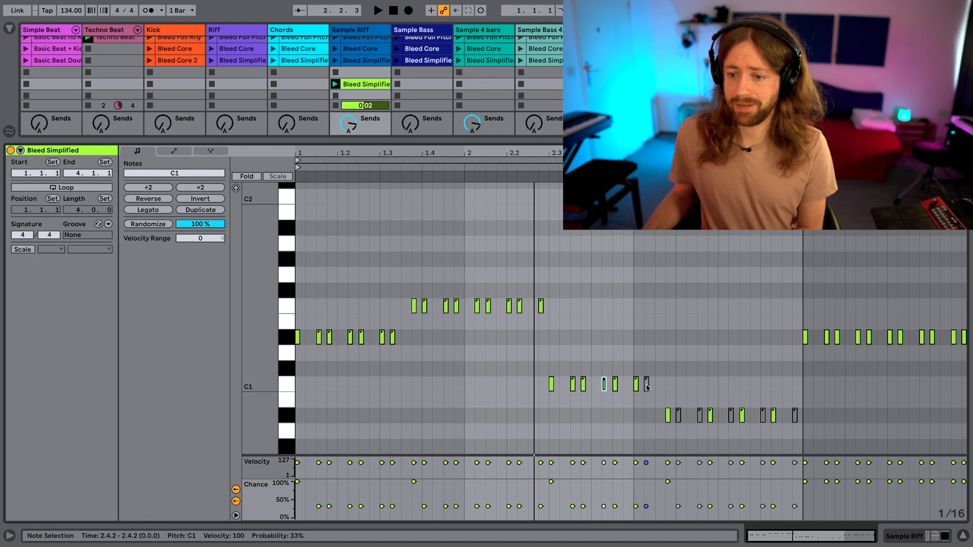
{"action": "left_click", "coordinate": [680, 415]}
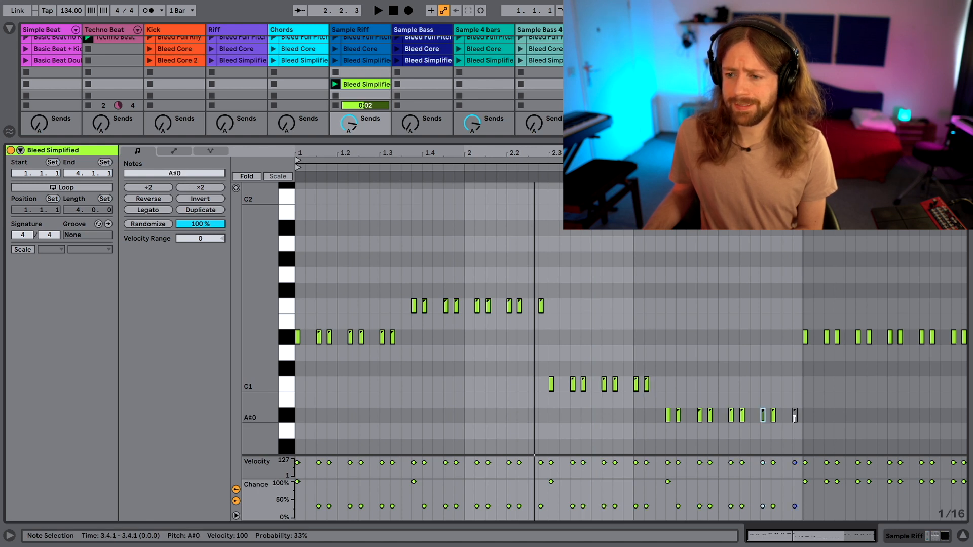
{"action": "key", "text": "space"}
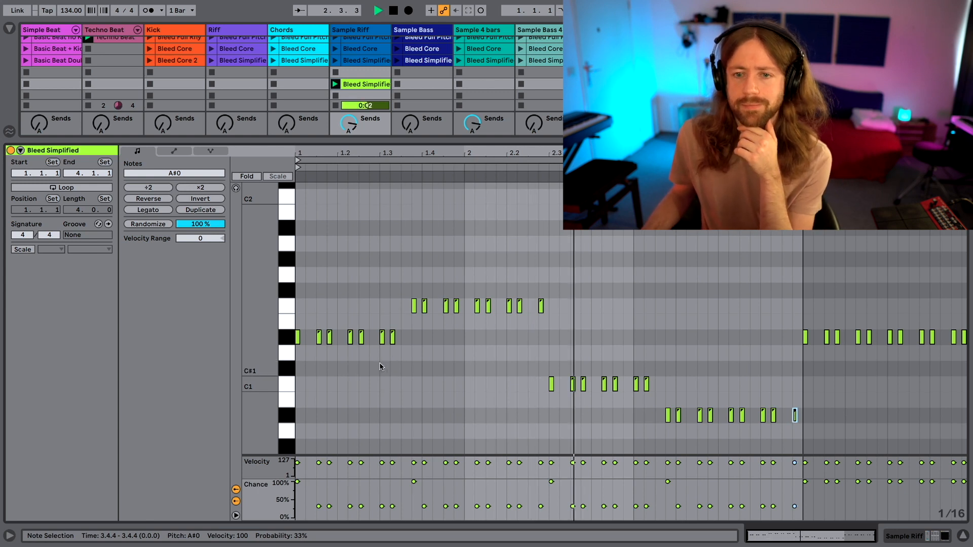
Turn on looping for the clip with a three-bar loop starting at 1.1.1 and restart playback.
{"action": "left_click_drag", "start_coordinate": [305, 496], "coordinate": [801, 519]}
{"action": "key", "text": "space"}
{"action": "left_click", "coordinate": [425, 159]}
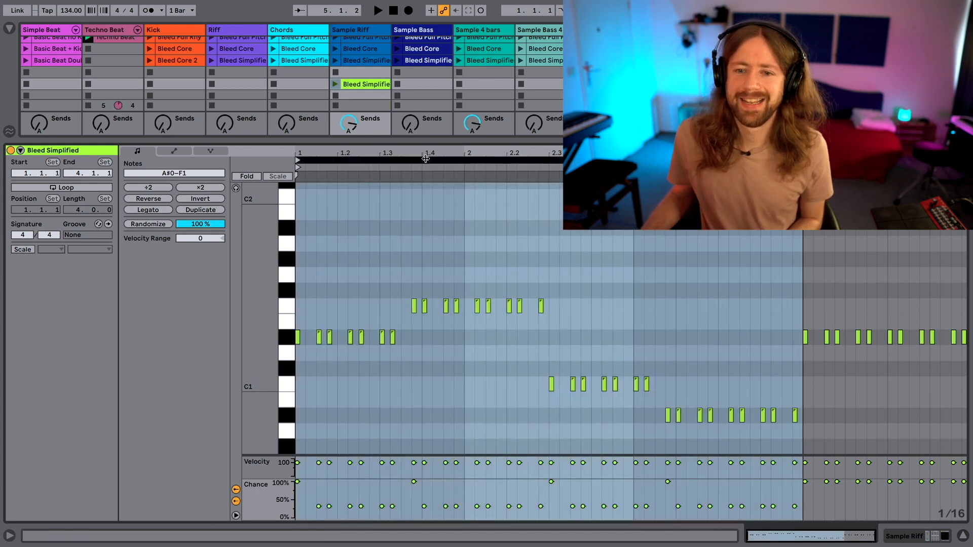
{"action": "left_click", "coordinate": [33, 187]}
{"action": "key", "text": "space"}
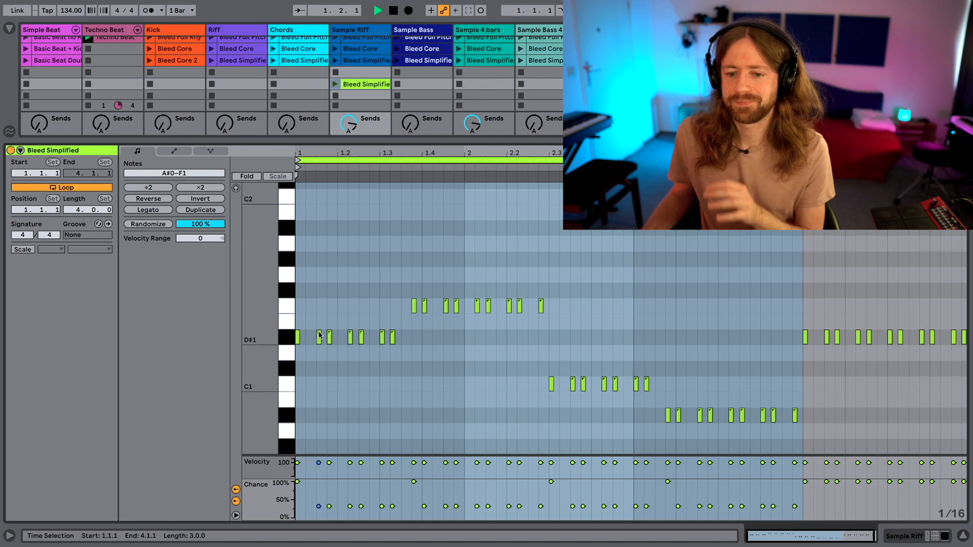
Set the chance of all looped notes except the four group-opening notes to 50% and listen to the loop.
{"action": "left_click_drag", "start_coordinate": [303, 503], "coordinate": [783, 509]}
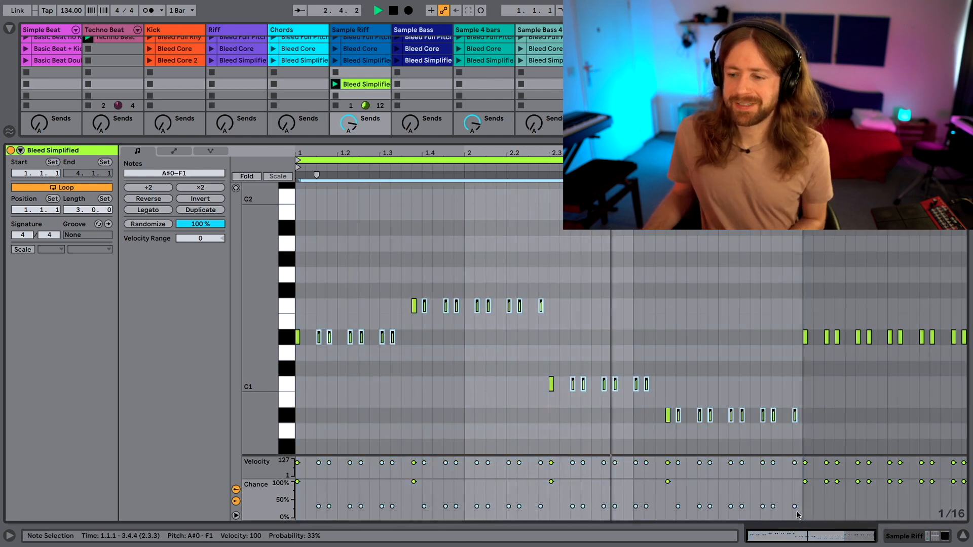
{"action": "key", "text": "ctrl+z"}
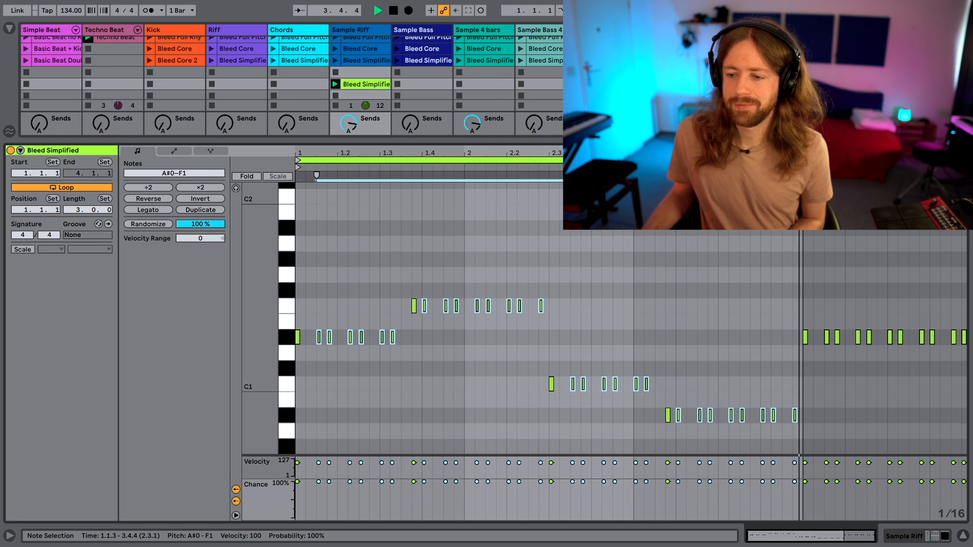
{"action": "mouse_move", "coordinate": [773, 482]}
{"action": "left_mouse_down"}
{"action": "mouse_move", "coordinate": [772, 505]}
{"action": "mouse_move", "coordinate": [772, 493]}
{"action": "mouse_move", "coordinate": [772, 503]}
{"action": "mouse_move", "coordinate": [795, 500]}
{"action": "left_mouse_up"}
{"action": "key", "text": "space"}
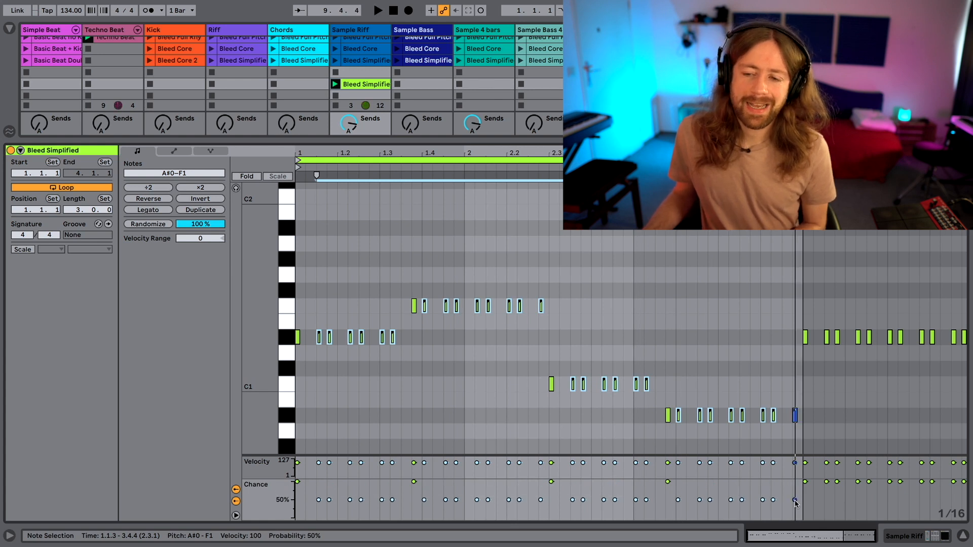